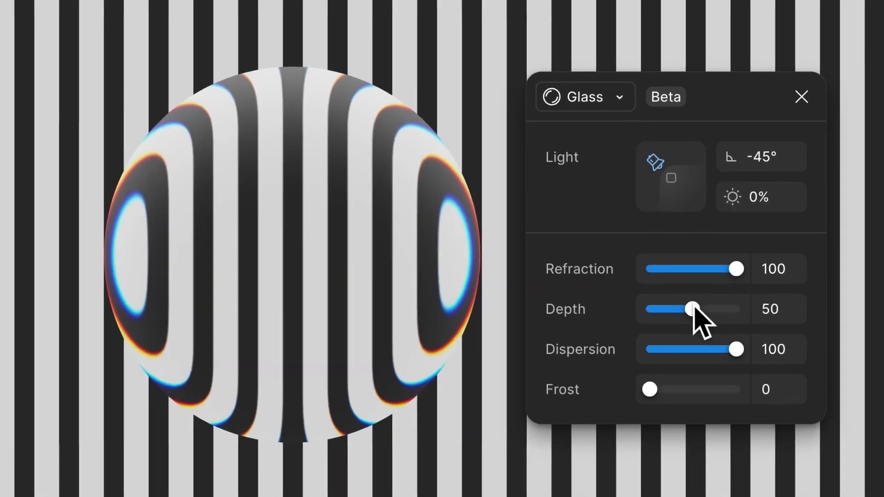
Try the sample glass sliders: light direction, Refraction 96, Depth 53, frost and 100% light intensity
left_click_drag(693, 309, 736, 314)
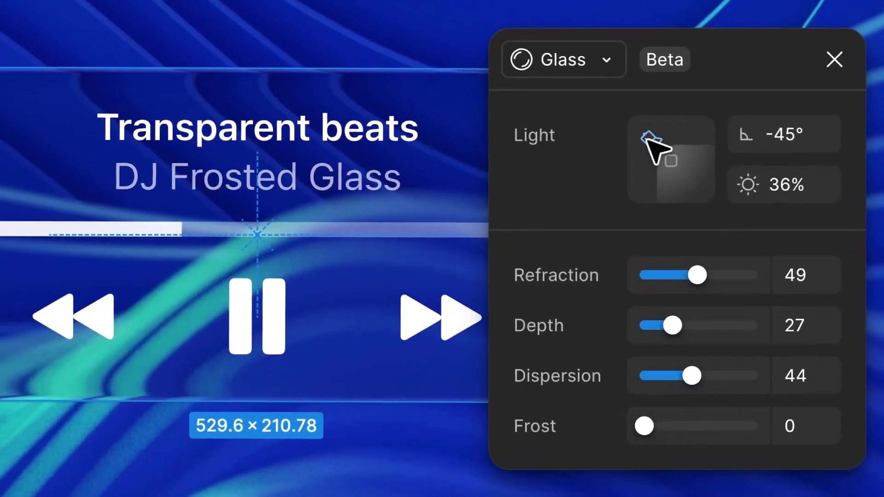
mouse_move(649, 141)
left_mouse_down()
mouse_move(646, 159)
mouse_move(654, 134)
left_mouse_up()
left_click_drag(695, 276, 748, 276)
left_click_drag(671, 326, 718, 324)
left_click_drag(662, 417, 691, 416)
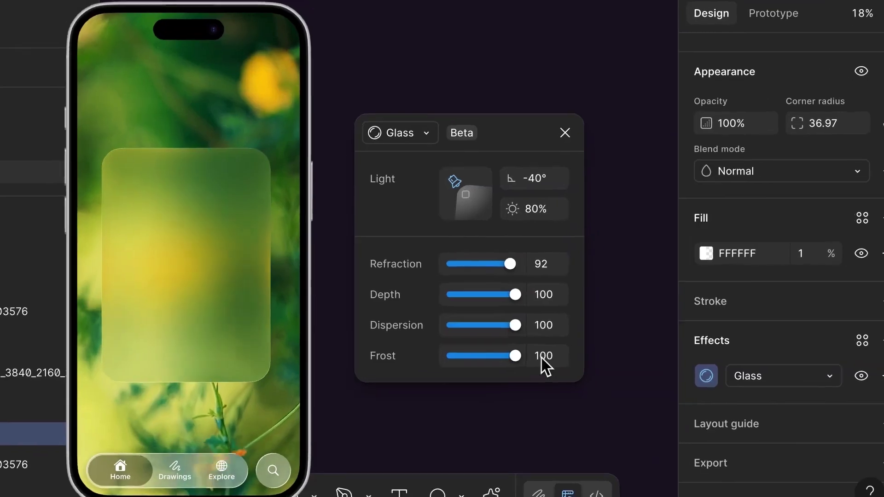
left_click_drag(541, 358, 440, 365)
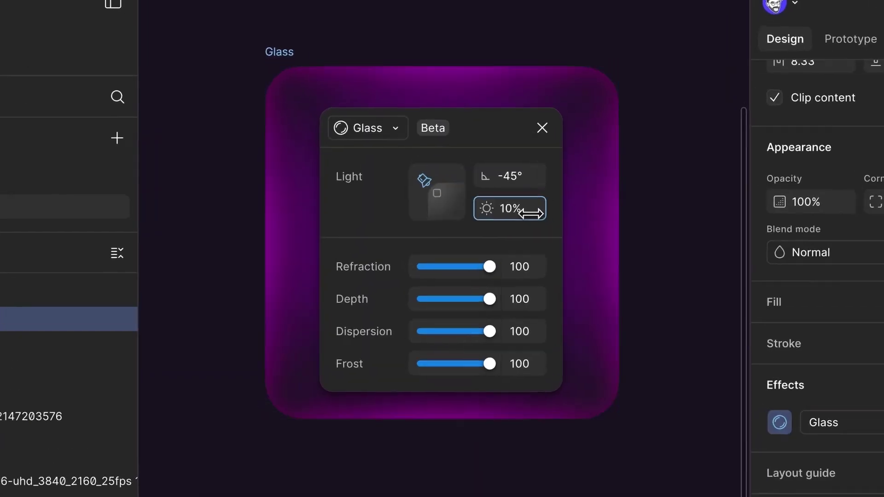
left_click_drag(530, 210, 879, 224)
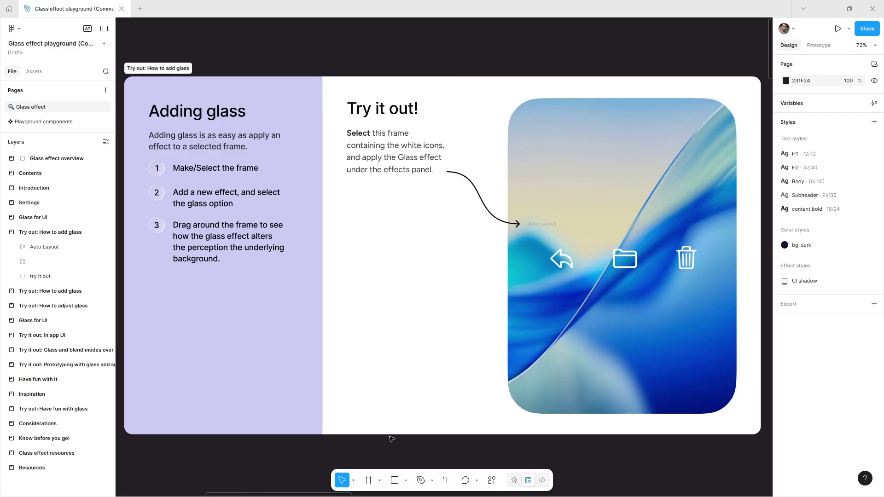
Wrap the auto-layout row of white icons in a new frame
left_click(549, 228)
right_click(549, 229)
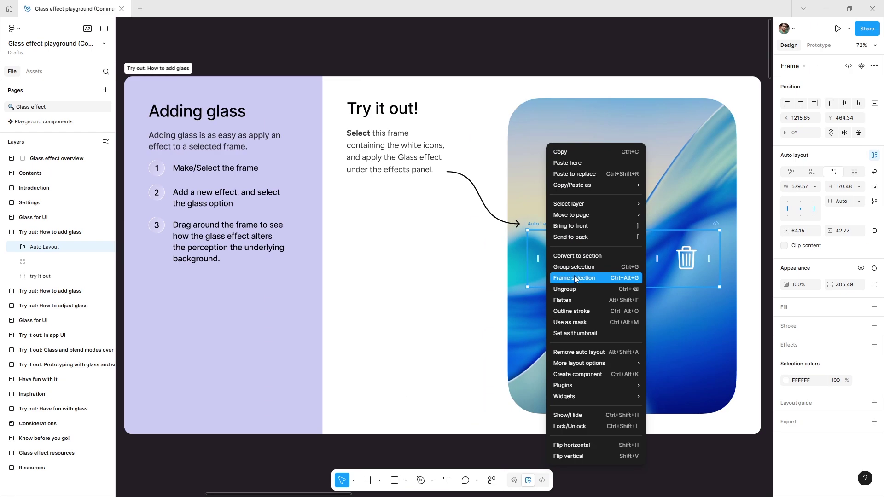
left_click(570, 278)
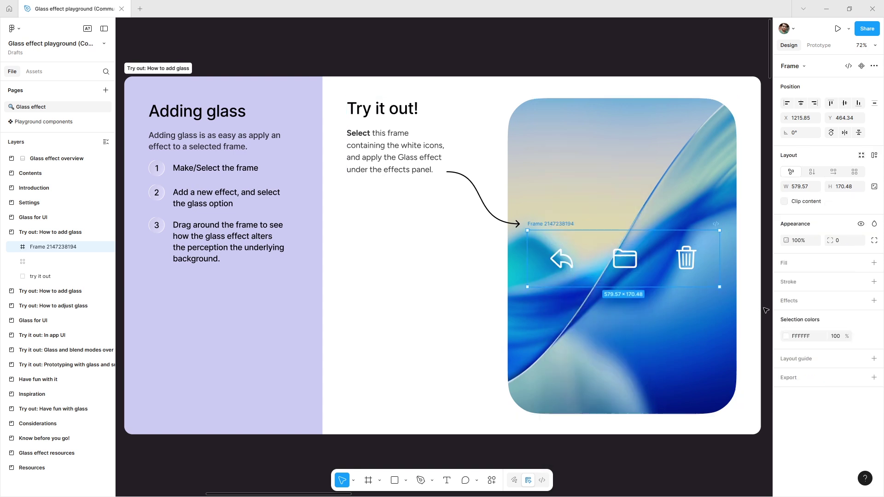
Add a Glass effect to the new frame (Refraction 80, Depth 20, Dispersion 50, Frost 4)
left_click(874, 302)
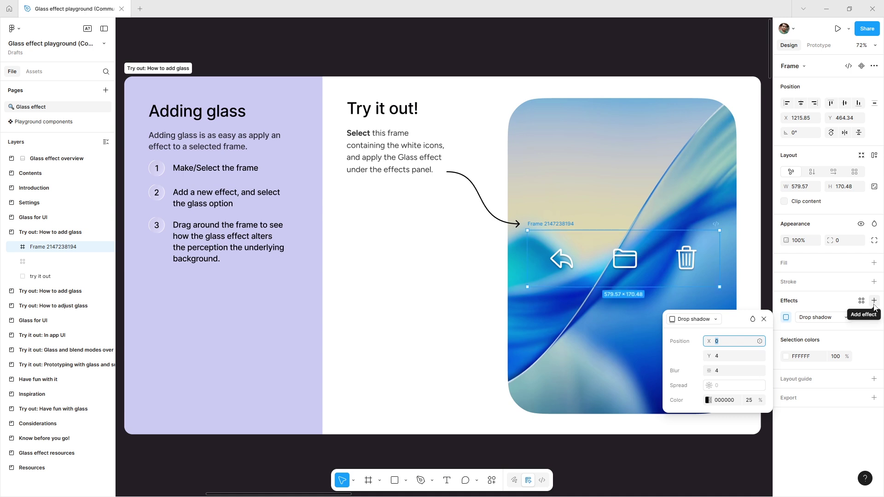
left_click(690, 320)
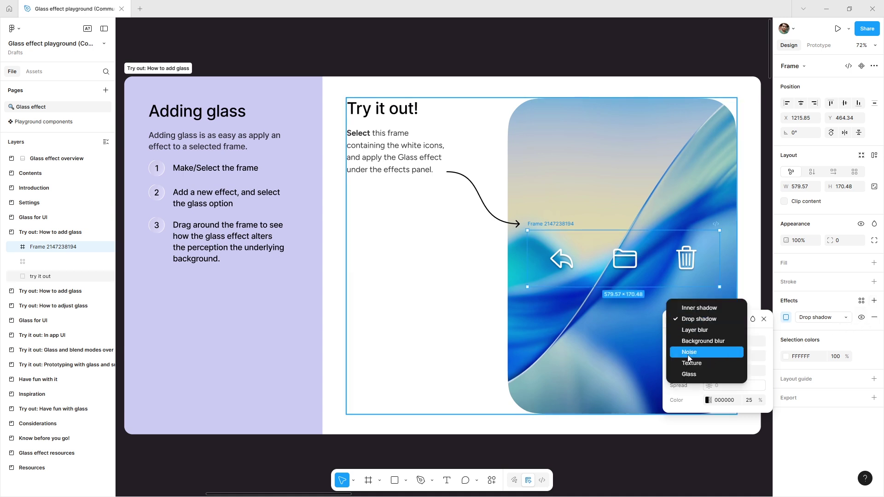
left_click(691, 376)
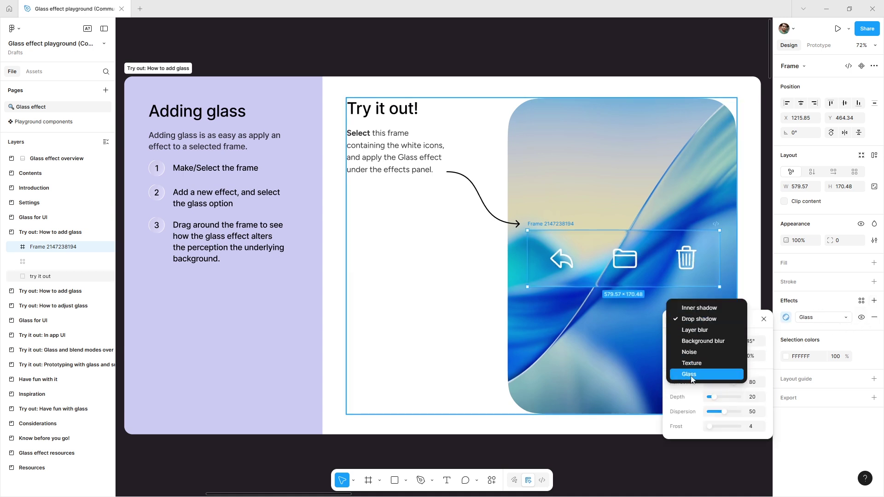
left_click(691, 375)
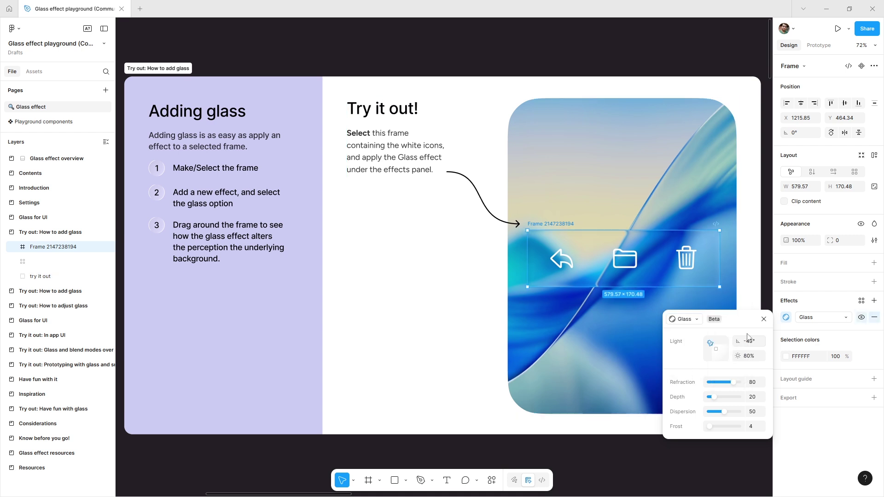
left_click(762, 321)
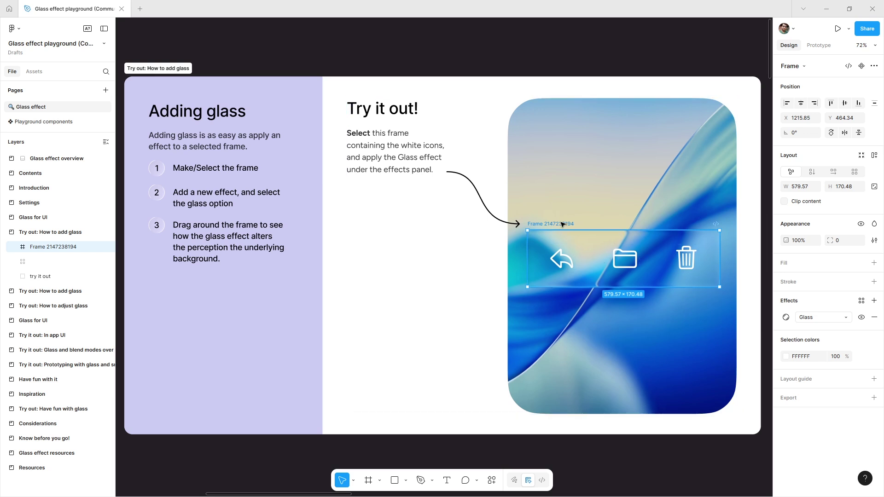
Nudge the glass icon frame up and down over the background to preview the effect
key("shift+Up")
key("shift+Up")
key("shift+Up")
key("shift+Up")
key("shift+Up")
key("shift+Up")
key("shift+Up")
key("shift+Up")
key("shift+Up")
key("shift+Up")
key("shift+Up")
key("shift+Up")
key("shift+Up")
key("shift+Up")
key("shift+Up")
key("shift+Up")
key("shift+Up")
key("shift+Up")
key("shift+Up")
key("shift+Up")
key("Up")
key("Up")
key("Up")
key("Up")
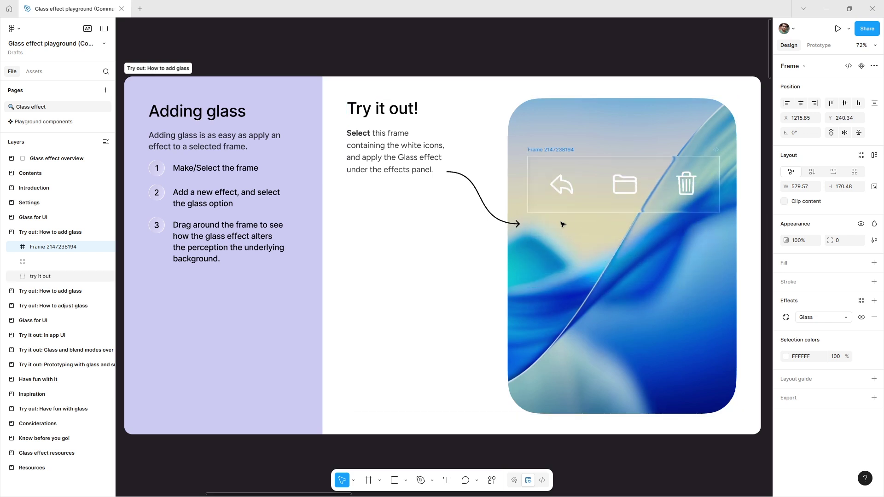
key("shift+Down")
key("shift+Down")
key("shift+Down")
key("shift+Down")
key("shift+Down")
key("shift+Down")
key("shift+Down")
key("shift+Down")
key("shift+Down")
key("shift+Down")
key("shift+Down")
key("shift+Down")
key("shift+Down")
key("shift+Down")
key("shift+Down")
key("shift+Down")
key("shift+Down")
key("shift+Down")
key("shift+Down")
key("shift+Down")
key("Down")
key("Down")
key("Down")
key("Down")
key("Down")
key("Down")
key("Down")
key("Down")
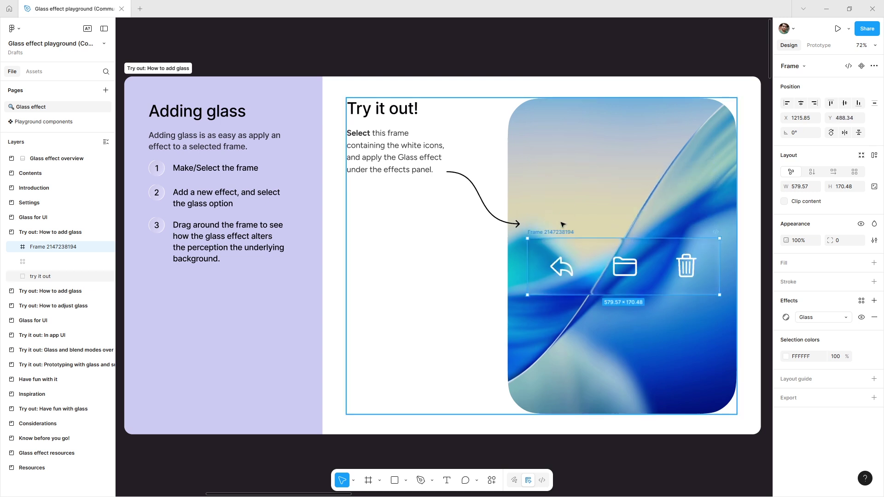
key("shift+Up")
key("shift+Up")
key("shift+Up")
key("shift+Up")
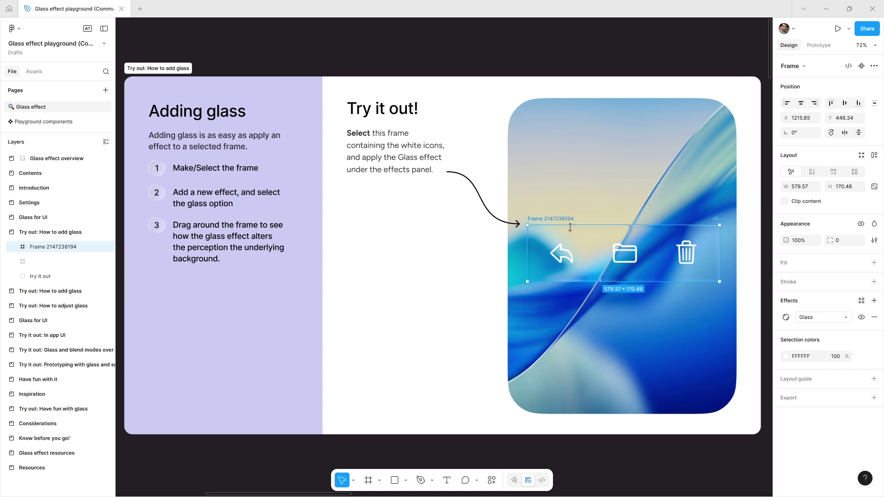
Set the frame's corner radius to 100 and deselect it
left_click(847, 243)
type("100")
key("Return")
left_click(646, 463)
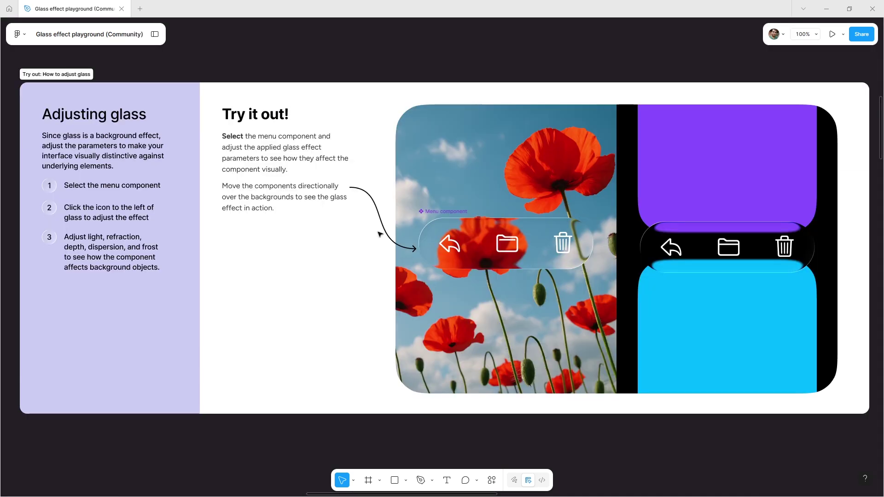
Tune the Menu component's glass light, Refraction, Depth 40, Dispersion 86 and Frost 13, then compare with its instance
left_click(427, 216)
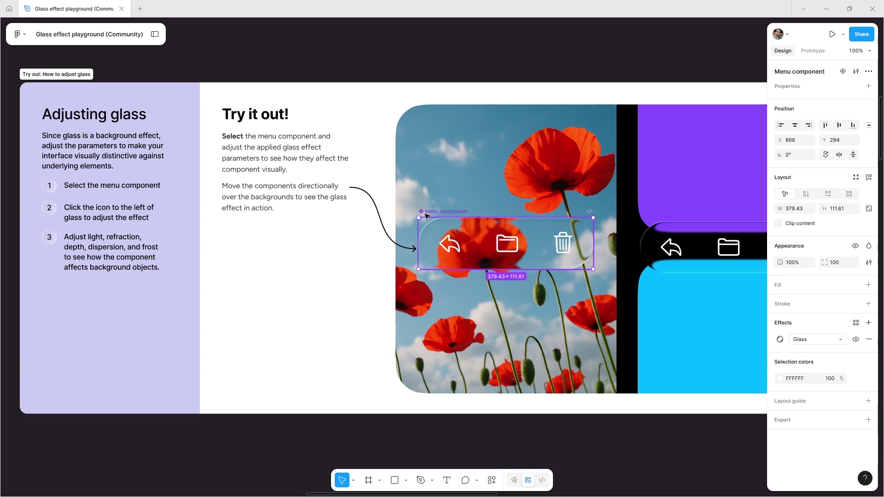
left_click(779, 340)
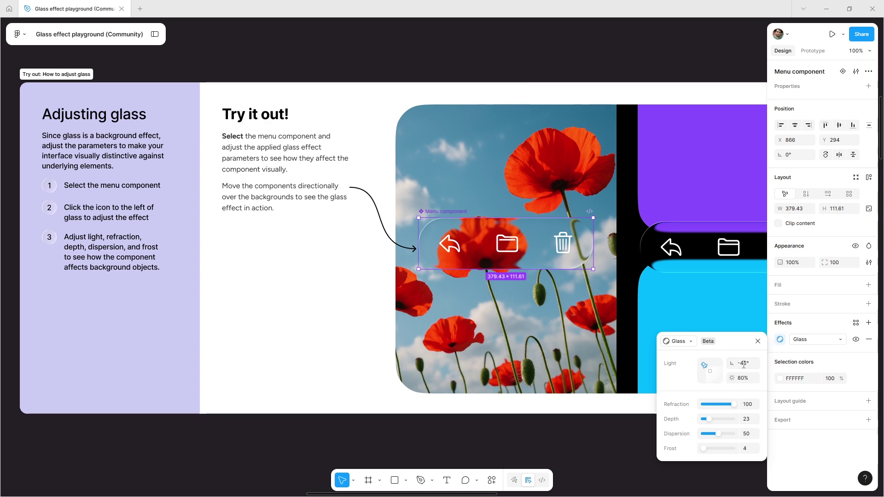
mouse_move(707, 368)
left_mouse_down()
mouse_move(717, 368)
mouse_move(721, 382)
mouse_move(705, 381)
mouse_move(702, 364)
left_mouse_up()
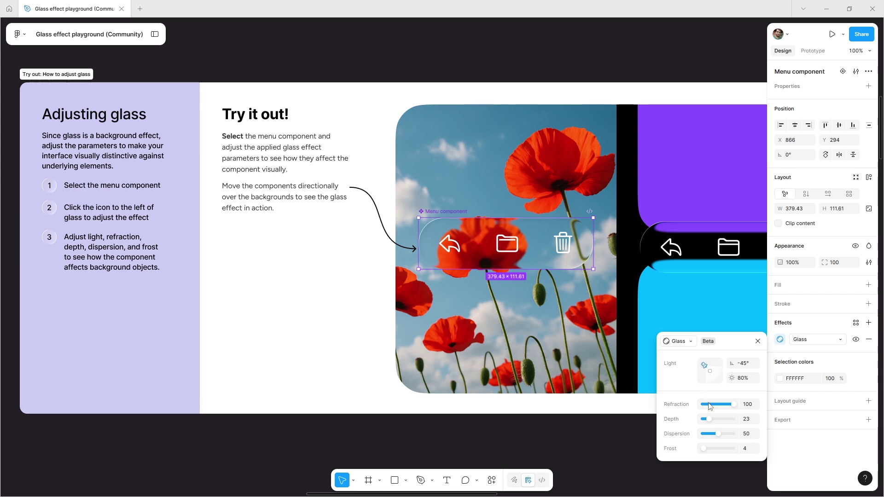
left_click_drag(733, 408, 708, 450)
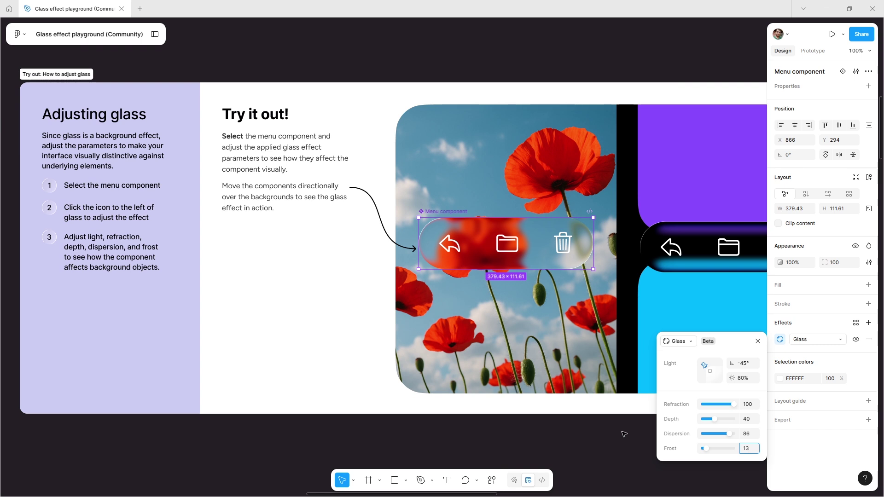
key("shift+backslash")
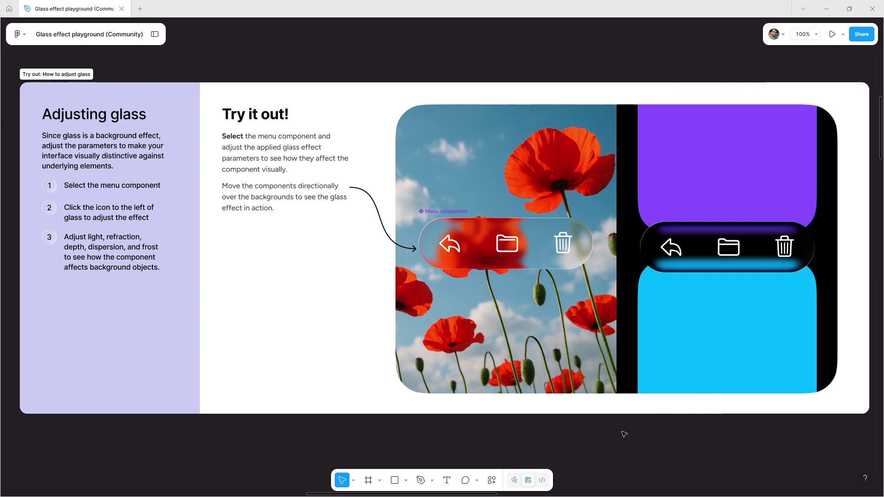
left_click_drag(631, 433, 516, 427)
left_click(375, 236)
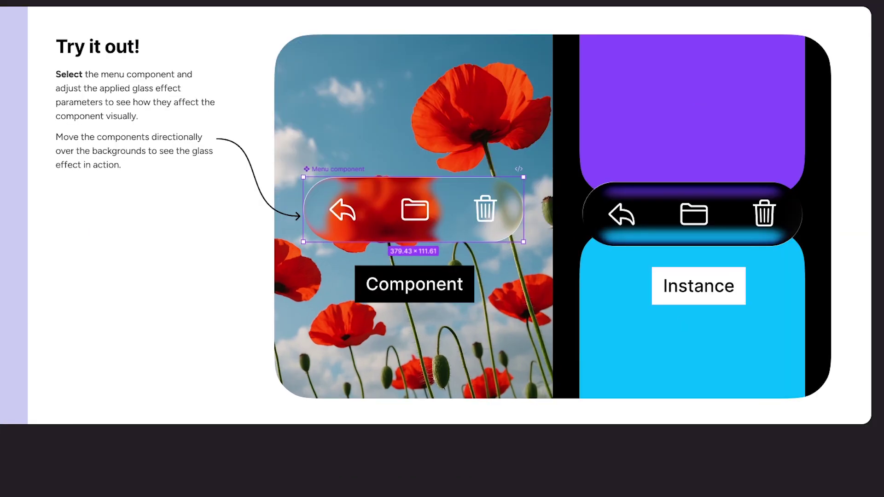
Lower the Menu glass to Refraction 65, Depth 23 and Frost 10, then close its settings
mouse_move(841, 418)
left_mouse_down()
mouse_move(812, 416)
mouse_move(833, 413)
left_mouse_up()
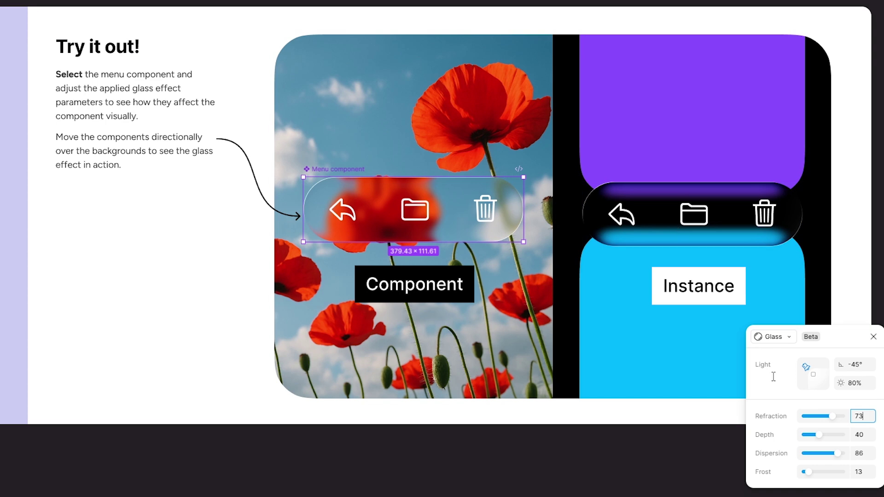
left_click_drag(818, 435, 811, 469)
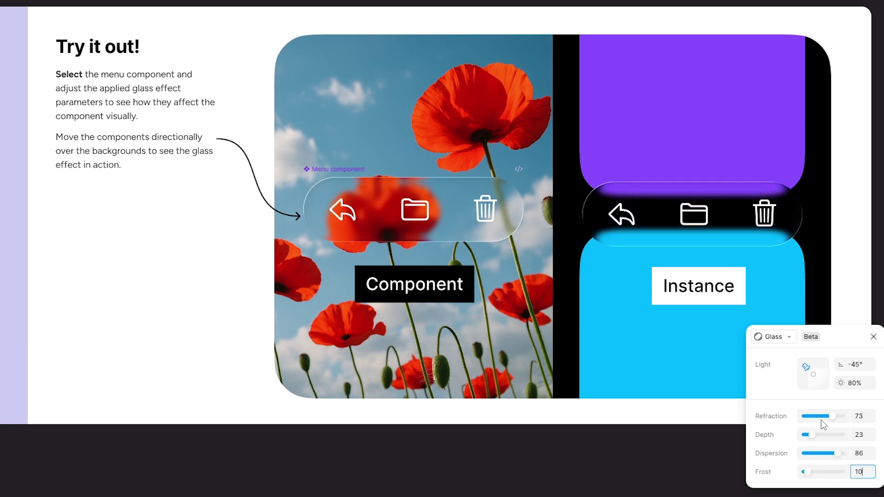
left_click_drag(827, 416, 829, 416)
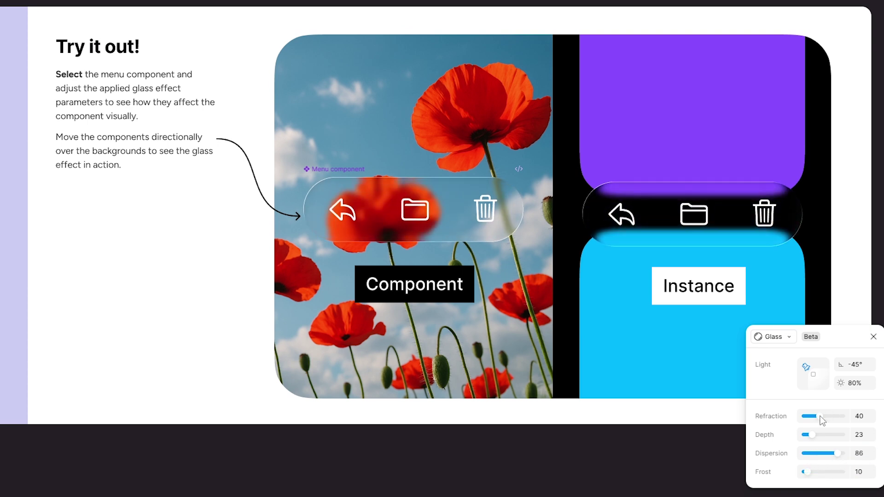
left_click(873, 339)
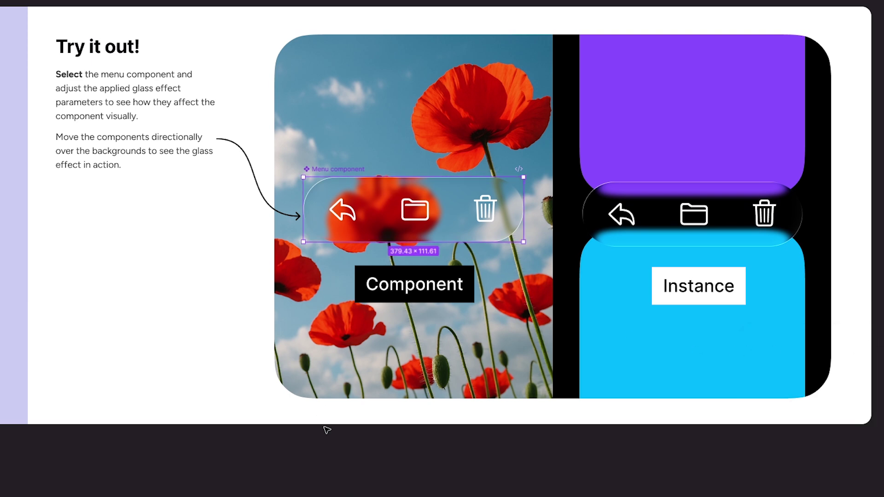
Nudge the Menu component up and down over the poppies background
key("Up")
key("Up")
key("Up")
key("Up")
key("Up")
key("Up")
key("Up")
key("Up")
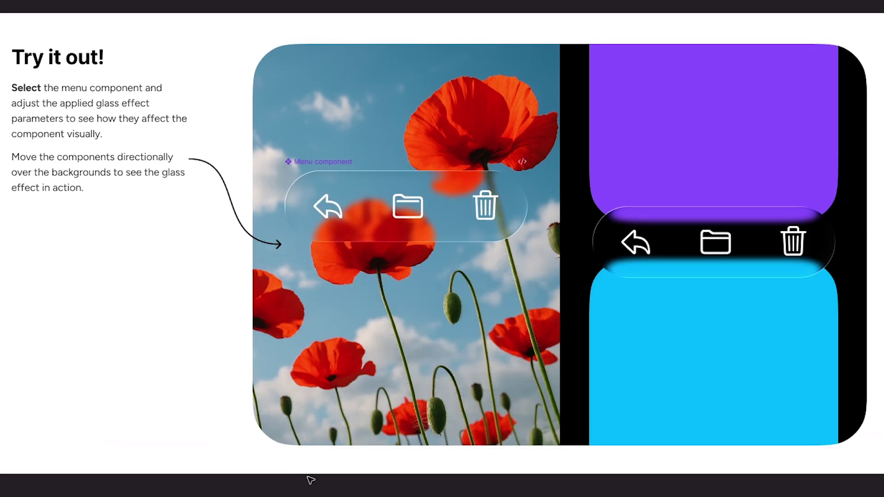
key("Up")
key("Up")
key("Up")
key("Up")
key("Up")
key("Up")
key("Up")
key("Up")
key("Up")
key("Up")
key("Up")
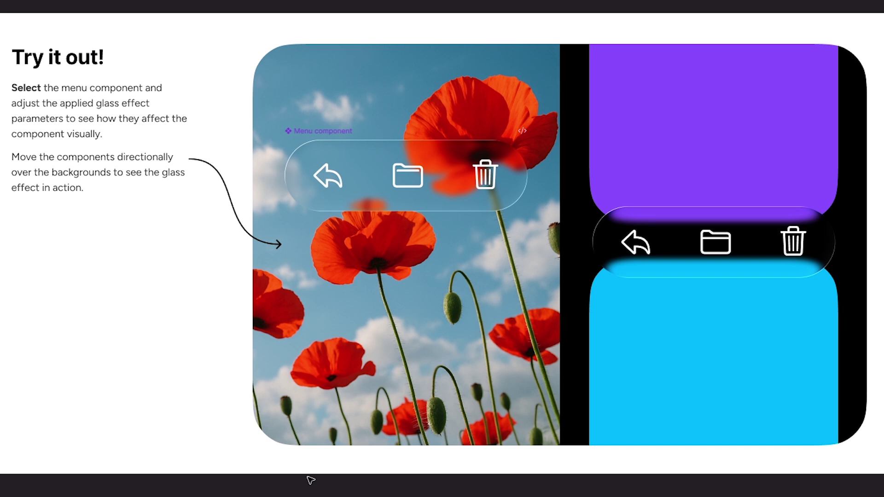
key("shift+Down")
key("shift+Down")
key("shift+Down")
key("shift+Down")
key("shift+Down")
key("shift+Down")
key("shift+Down")
key("shift+Down")
key("shift+Down")
key("shift+Down")
key("shift+Down")
key("shift+Down")
key("shift+Down")
key("shift+Down")
key("shift+Down")
key("shift+Down")
key("shift+Down")
key("shift+Down")
key("shift+Down")
key("shift+Down")
key("shift+Up")
key("shift+Up")
key("shift+Up")
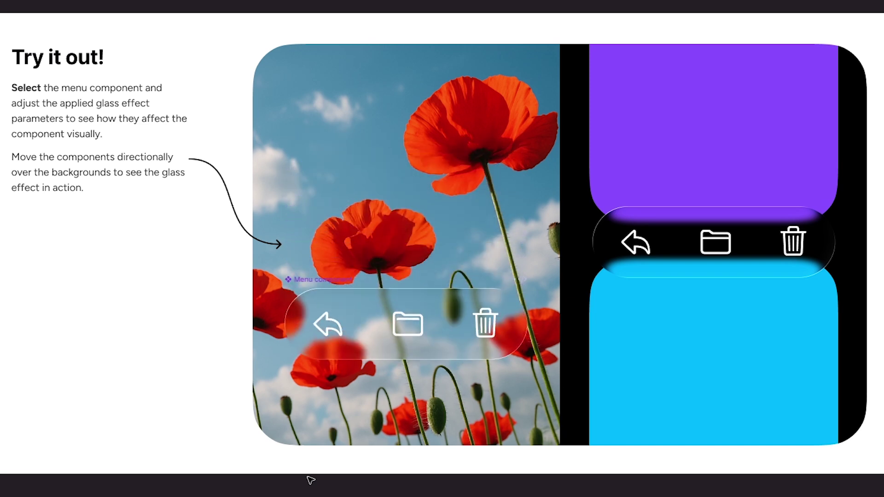
key("shift+Up")
key("shift+Up")
key("shift+Up")
key("shift+Up")
key("shift+Up")
key("shift+Up")
key("shift+Up")
key("shift+Up")
key("shift+Up")
key("shift+Up")
key("shift+Up")
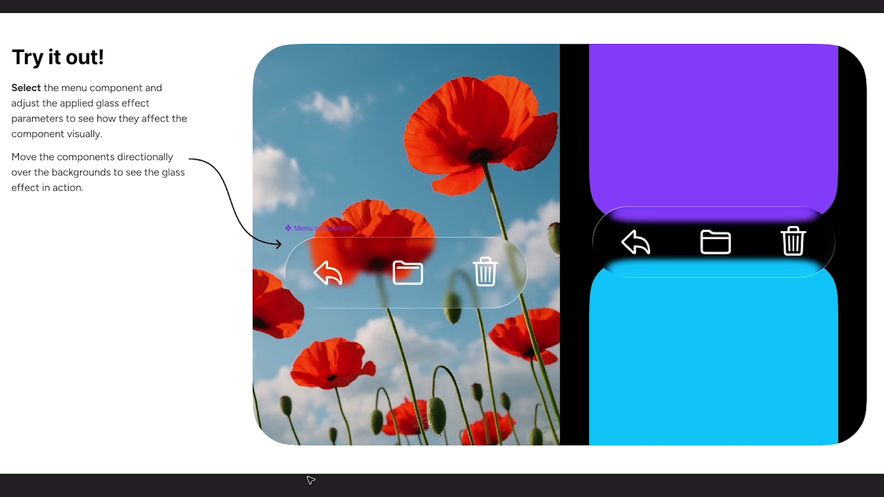
key("shift+Up")
key("shift+Up")
key("shift+Up")
key("shift+Up")
key("shift+Down")
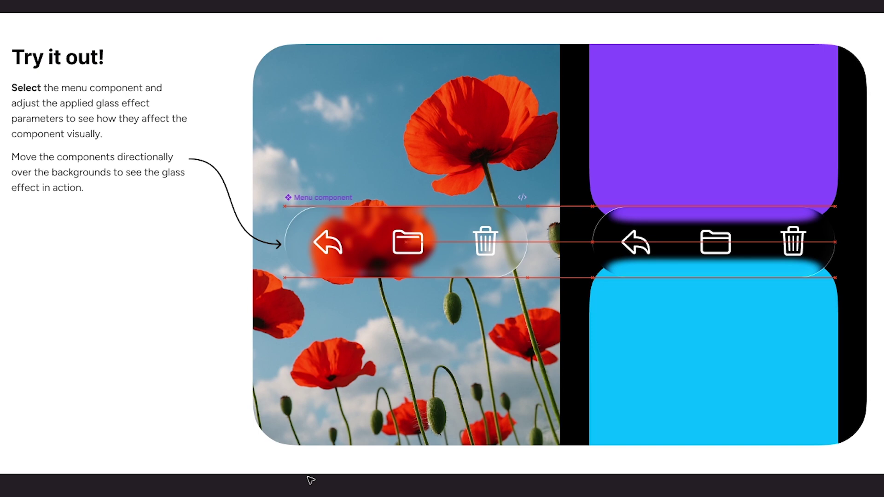
Move the right Menu instance across the purple, black and cyan backgrounds
left_click(691, 253)
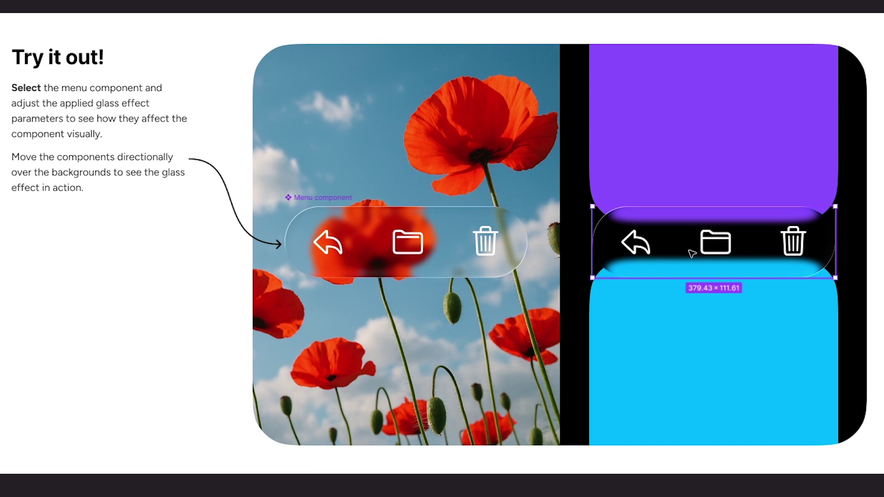
key("shift+Up")
key("shift+Up")
key("shift+Up")
key("shift+Up")
key("shift+Up")
key("shift+Up")
key("shift+Up")
key("shift+Up")
key("shift+Up")
key("shift+Up")
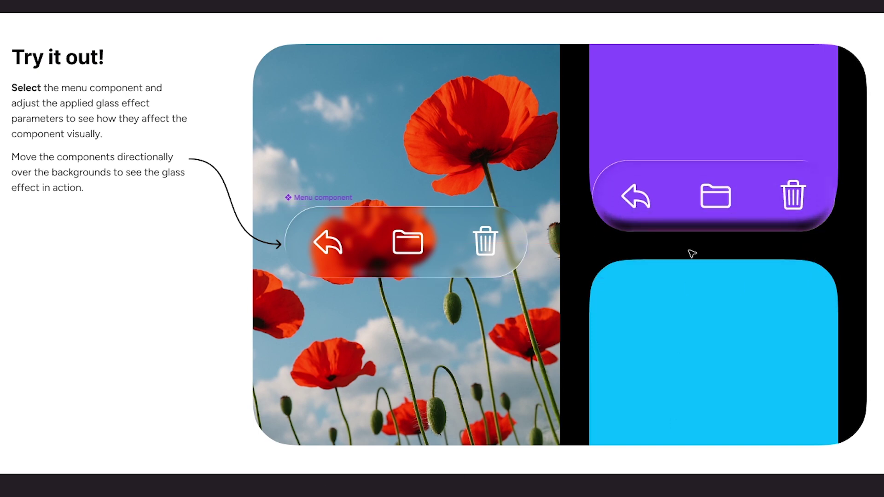
key("shift+Up")
key("shift+Up")
key("shift+Down")
key("shift+Down")
key("shift+Down")
key("shift+Down")
key("shift+Down")
key("shift+Down")
key("shift+Down")
key("shift+Down")
key("shift+Down")
key("shift+Down")
key("shift+Down")
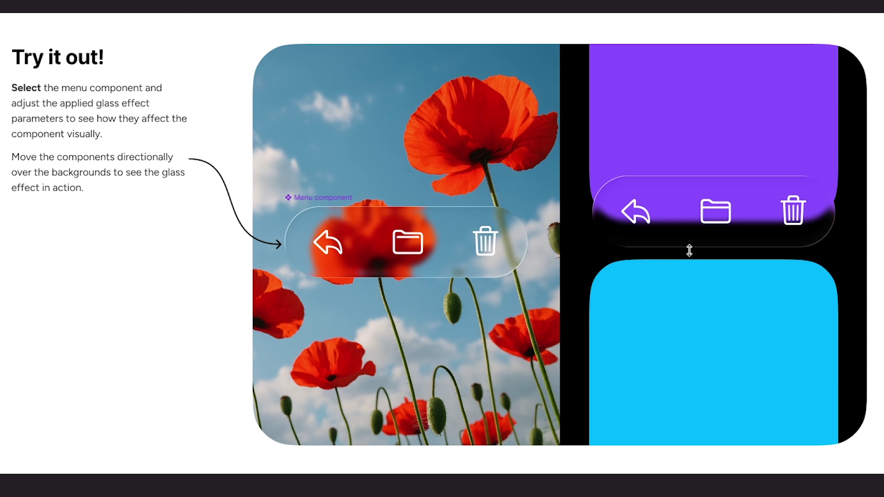
key("shift+Down")
key("shift+Down")
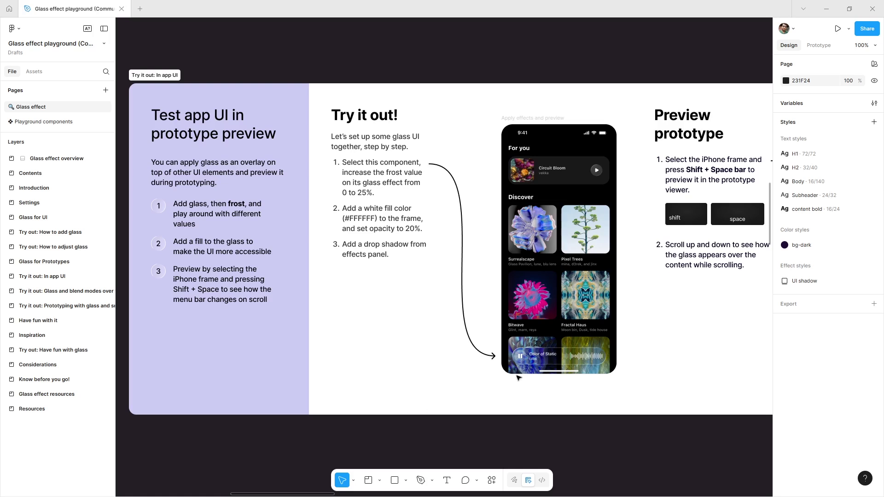
Set the Player bar's glass Frost to 25
left_click(525, 358)
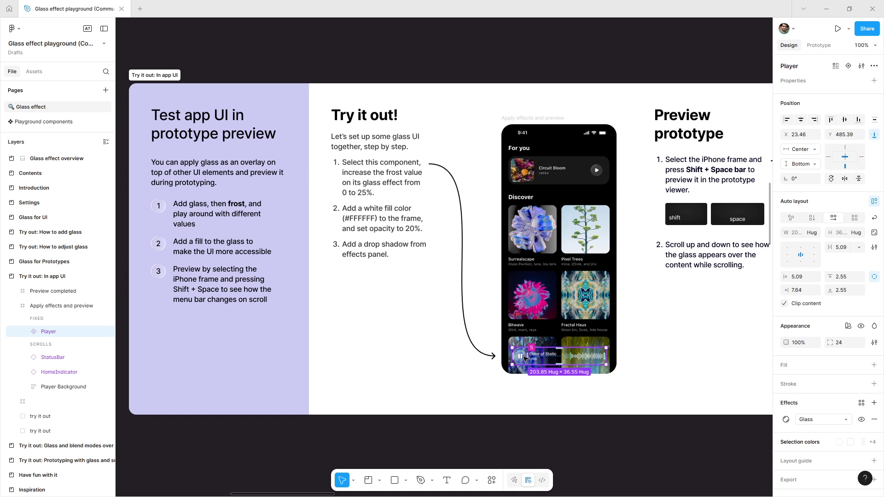
left_click(786, 419)
left_click(790, 487)
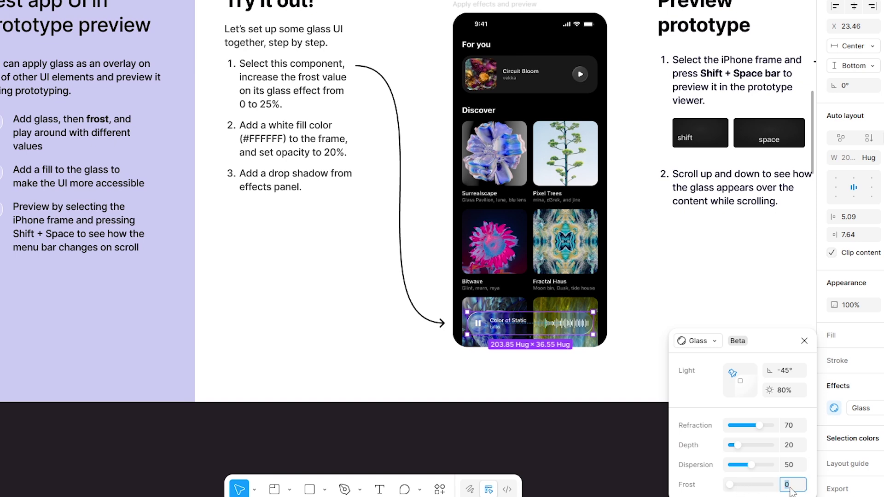
type("25")
key("Return")
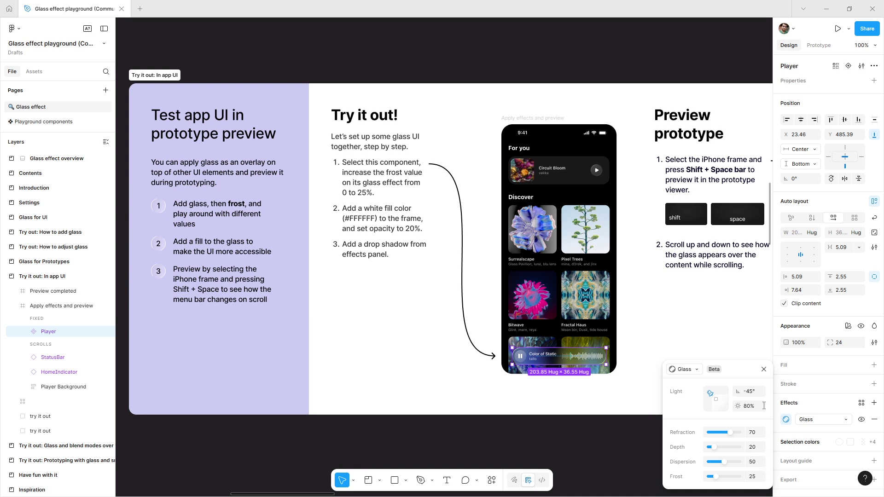
left_click(764, 369)
Add a white FFFFFF fill at 20% opacity to the player bar
left_click(656, 453)
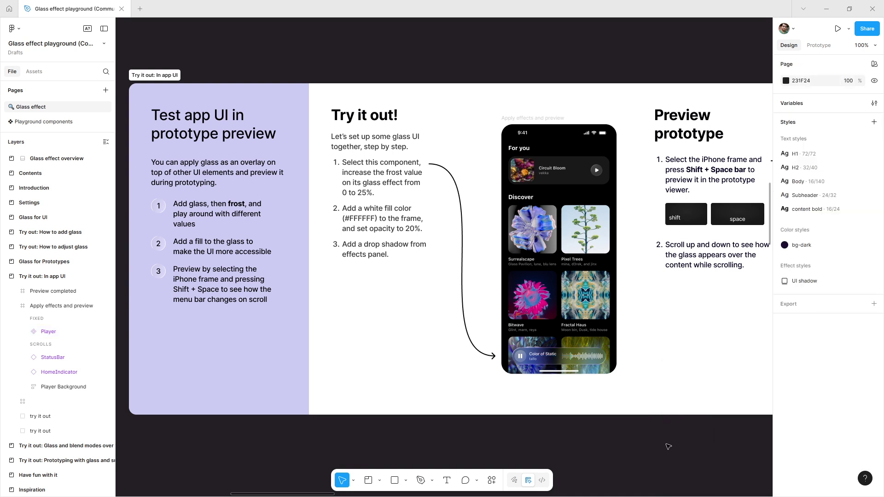
left_click(589, 362)
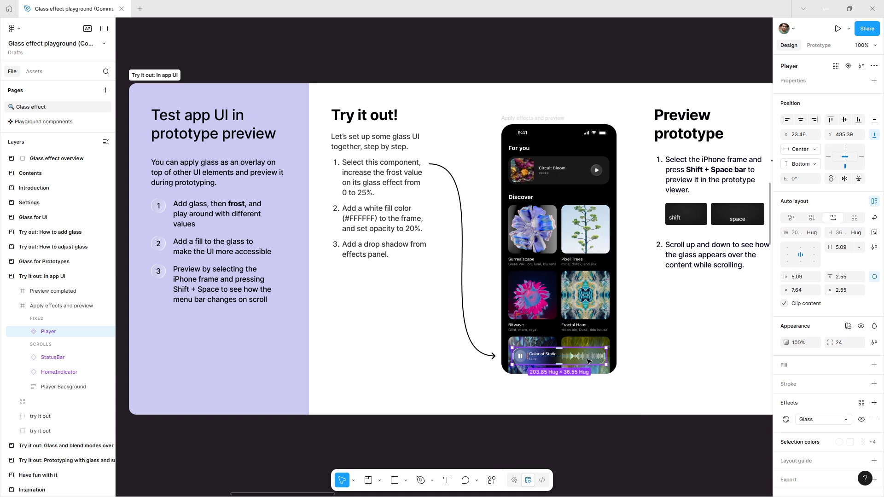
left_click(874, 365)
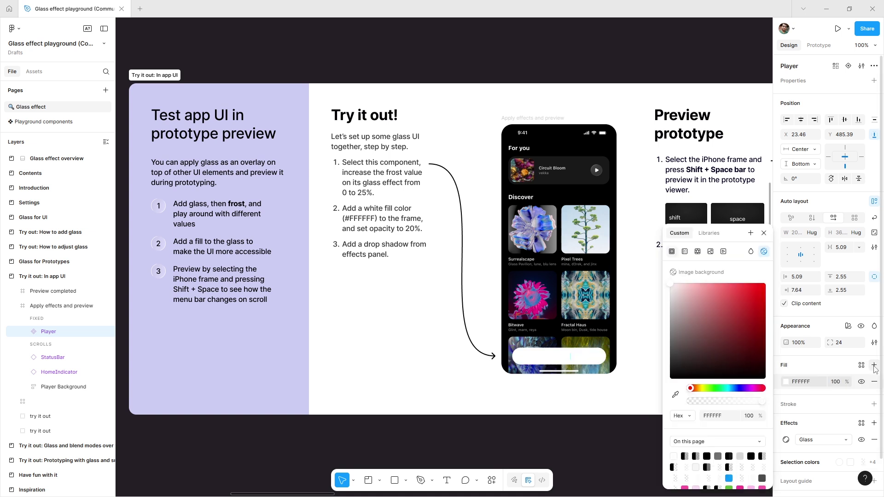
left_click(836, 385)
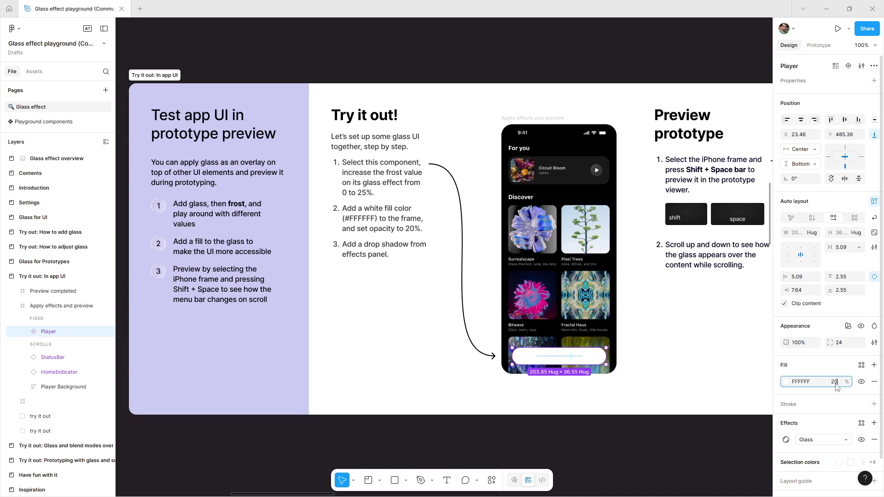
key("Return")
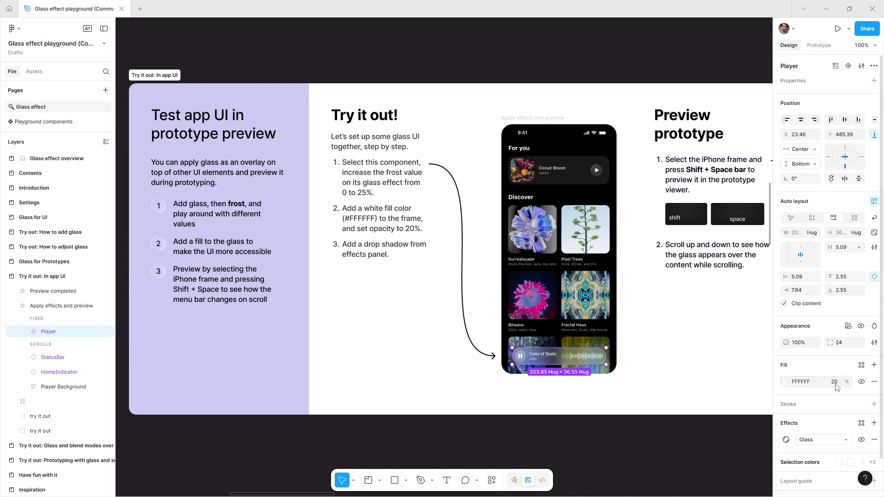
Give the Player bar a black Drop shadow at Y 4 with blur 12 and 10% opacity
left_click(874, 423)
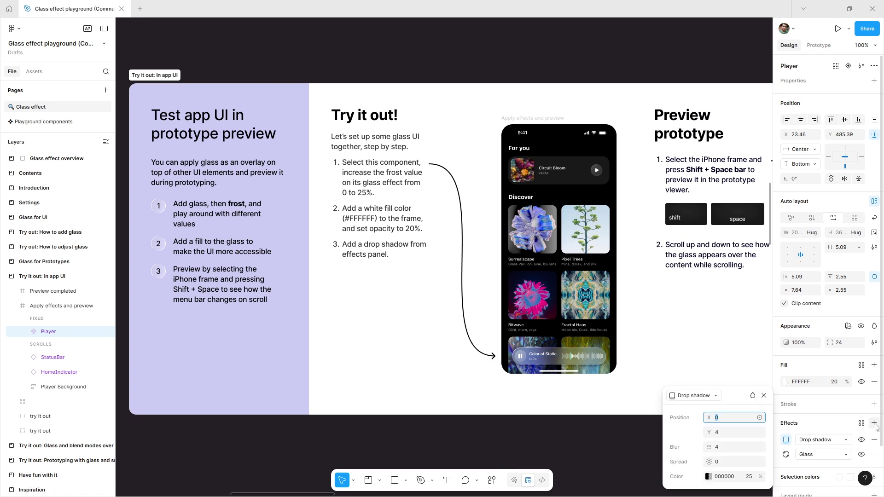
left_click(736, 448)
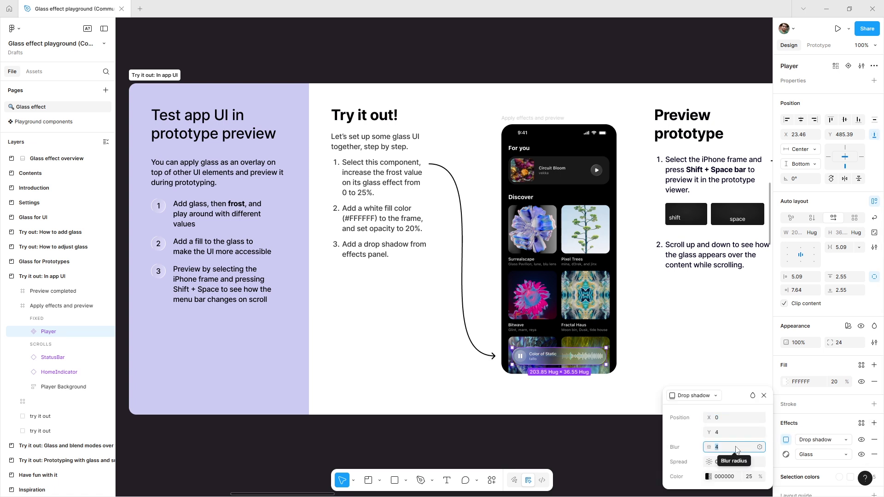
type("12")
key("Return")
left_click(749, 477)
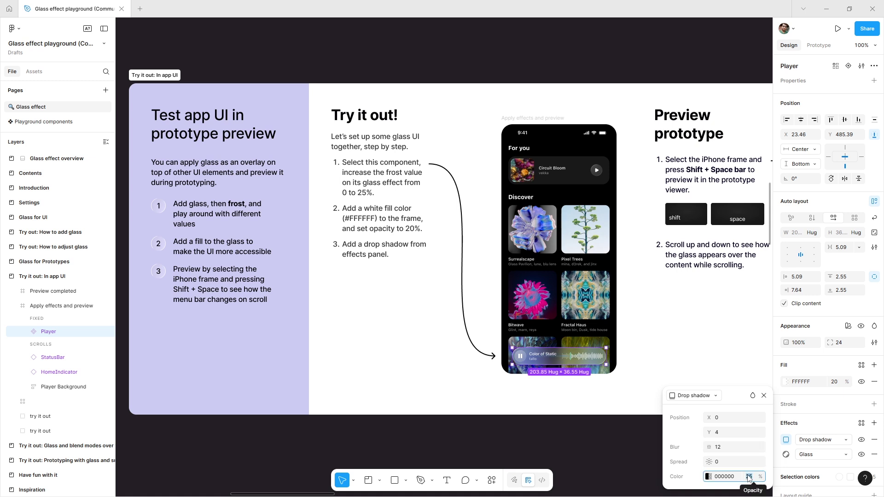
key("BackSpace")
type("10")
key("Return")
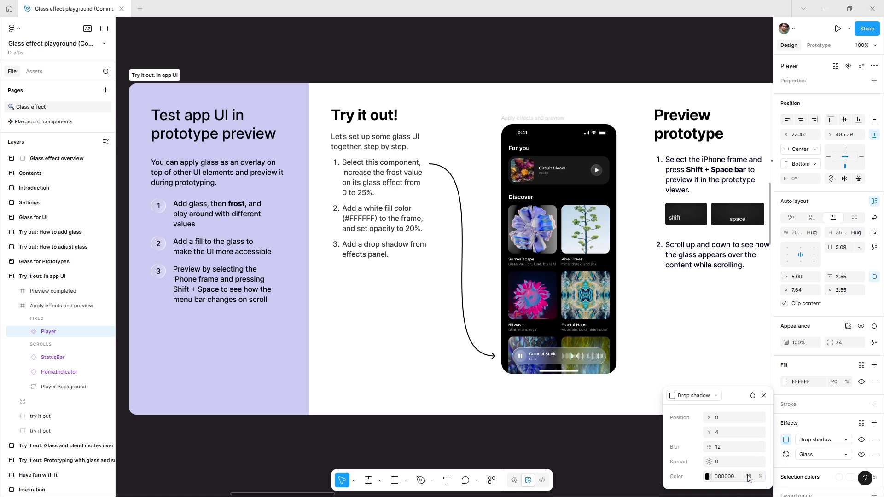
left_click(764, 395)
left_click(660, 425)
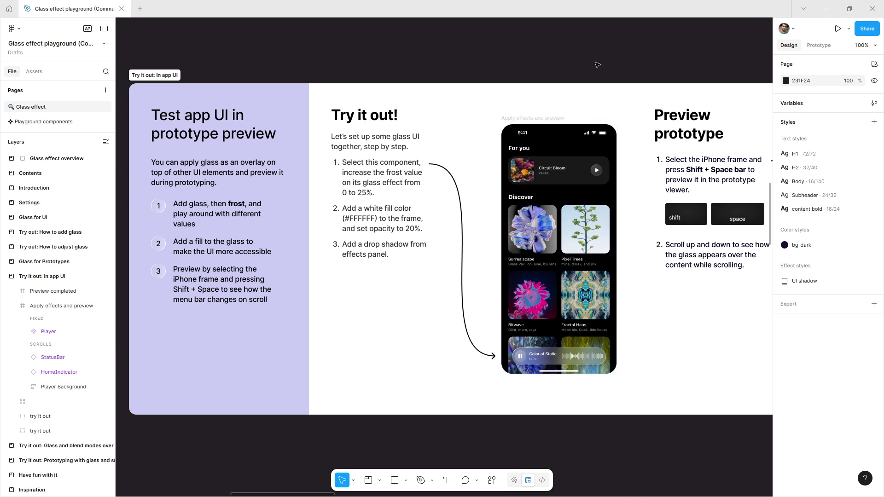
Open the Apply effects and preview phone frame in prototype preview with Shift+Space
left_click(543, 119)
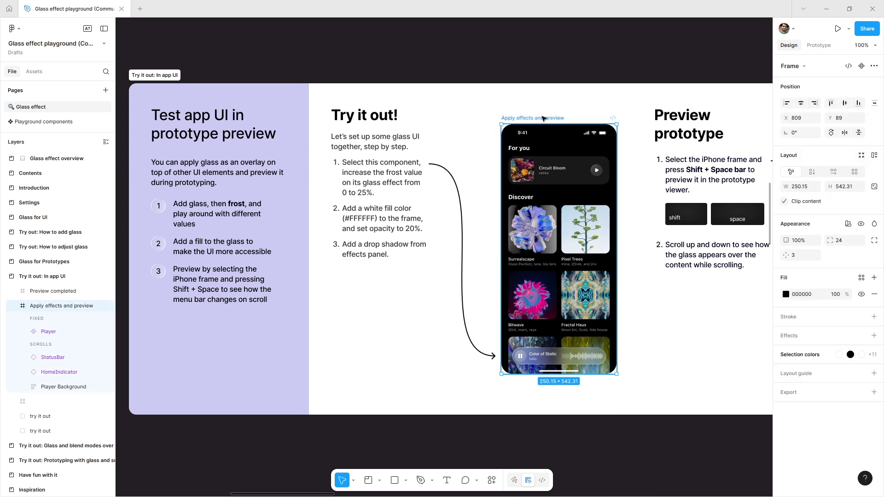
left_click_drag(618, 55, 433, 50)
left_click(414, 42)
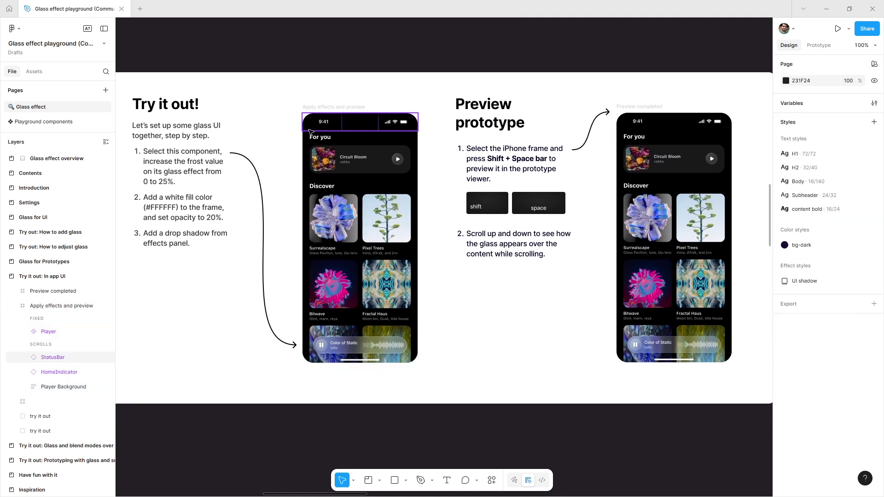
left_click(326, 108)
key("shift+space")
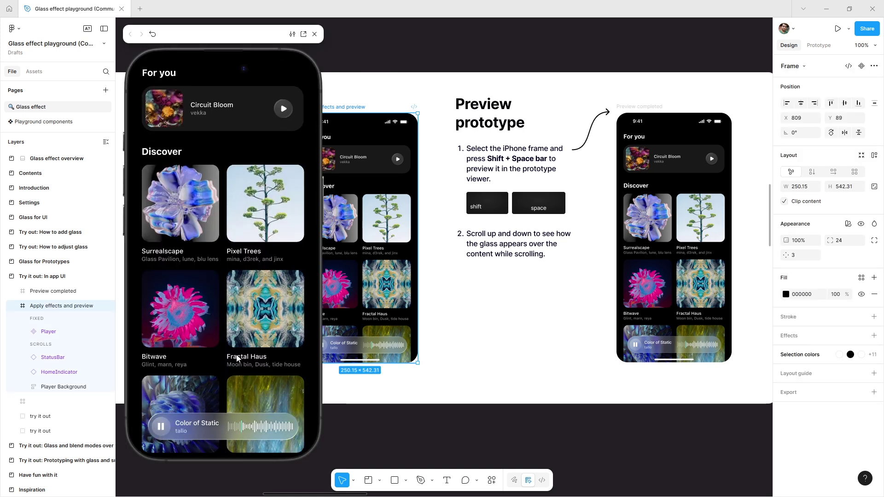
Scroll the music feed down beneath the glass player bar
scroll(242, 308, "down", 3)
scroll(233, 325, "down", 5)
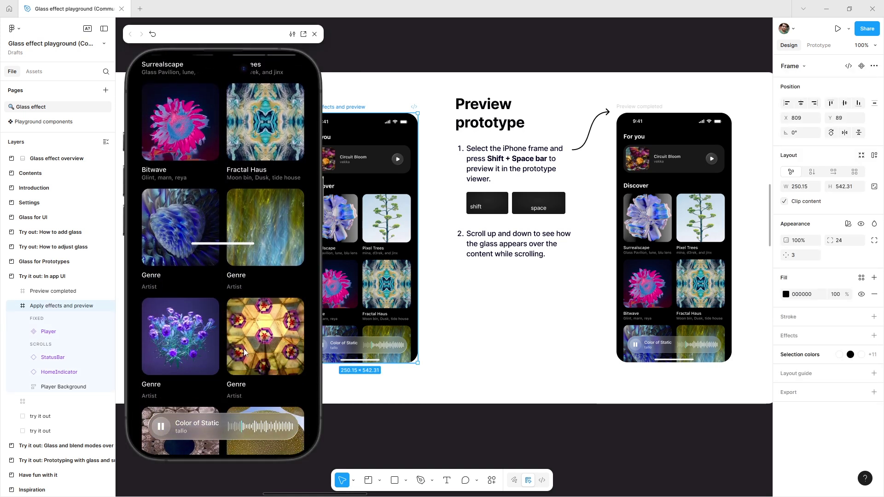
scroll(248, 312, "down", 8)
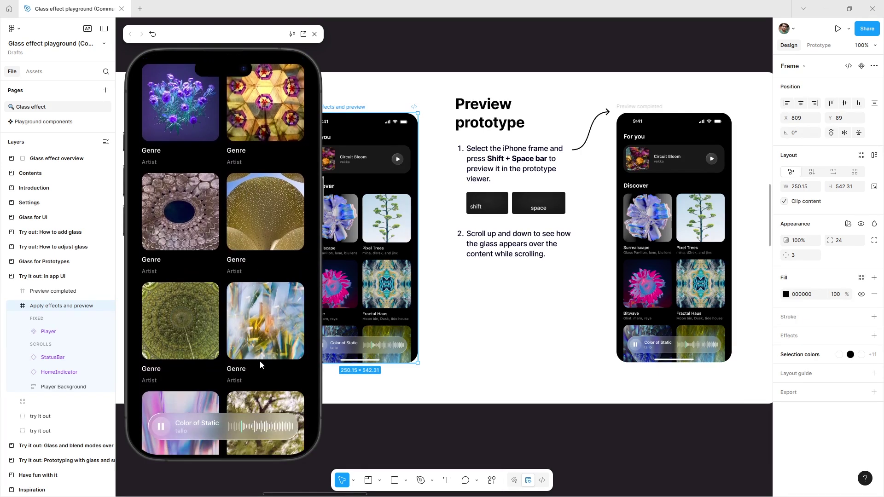
scroll(256, 341, "down", 4)
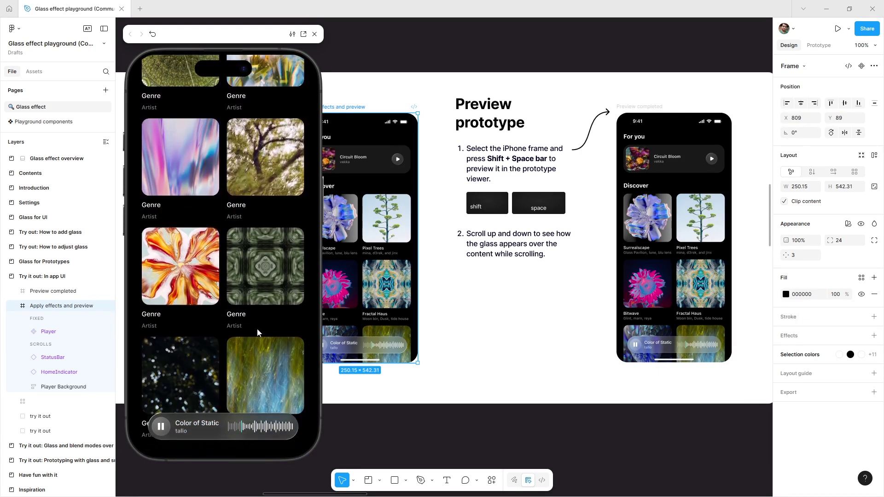
scroll(256, 289, "down", 10)
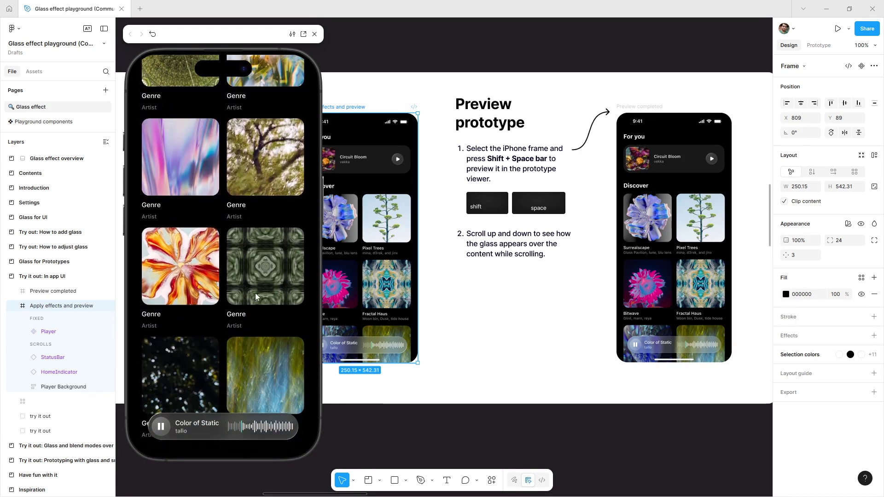
Set the player bar glass to Refraction 100 and Depth 54, trying different Frost values
left_click(365, 345)
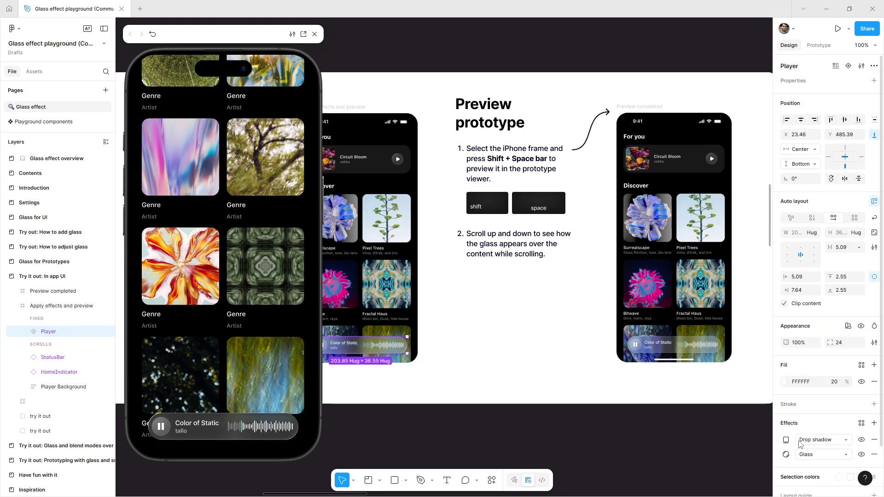
left_click(787, 455)
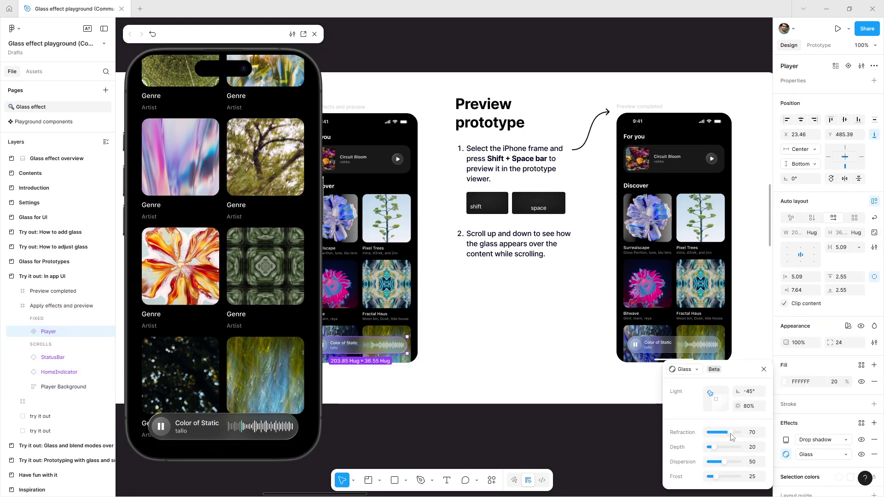
left_click_drag(732, 437, 739, 467)
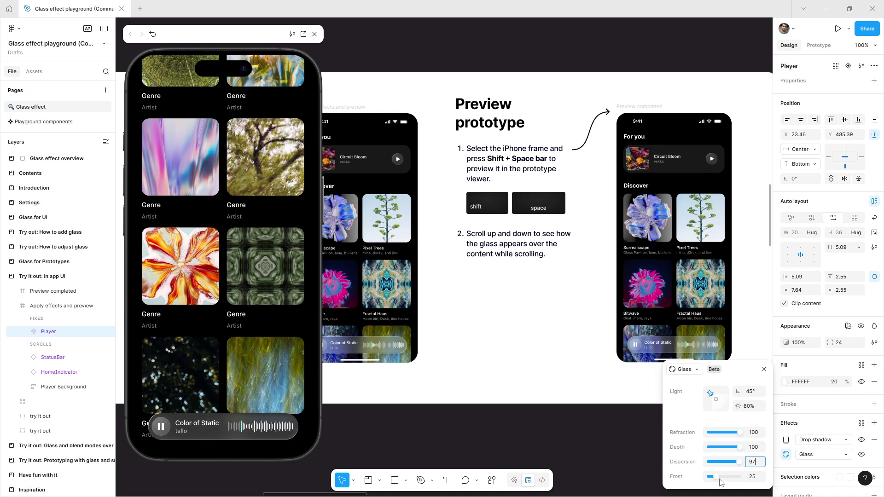
left_click(728, 478)
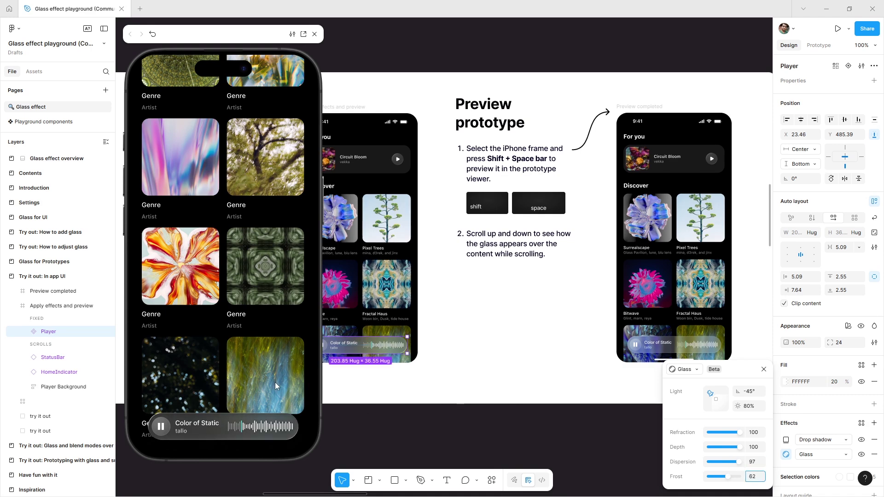
left_click_drag(266, 321, 258, 370)
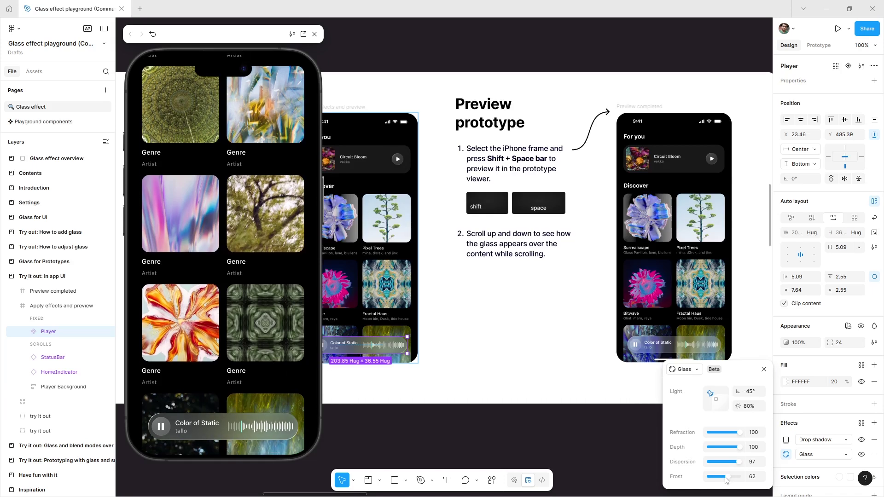
mouse_move(726, 480)
left_mouse_down()
mouse_move(708, 479)
mouse_move(722, 483)
mouse_move(717, 464)
left_mouse_up()
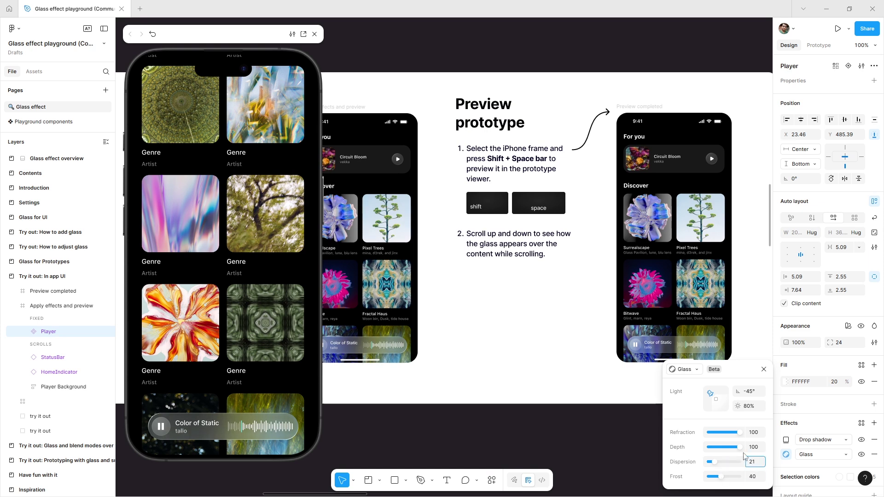
left_click(727, 449)
Set the glass light to -62° at 100% intensity
left_click_drag(710, 394, 730, 408)
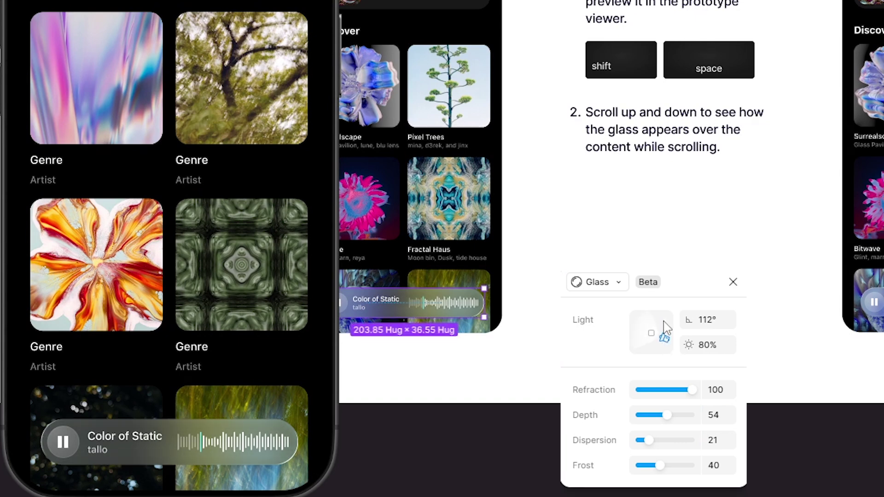
left_click_drag(667, 353, 739, 346)
left_click(671, 322)
left_click_drag(661, 324, 645, 333)
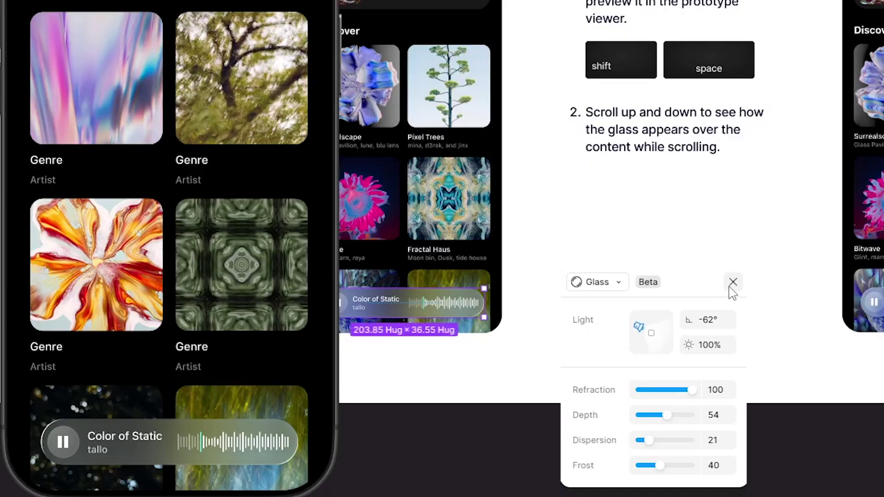
left_click(734, 281)
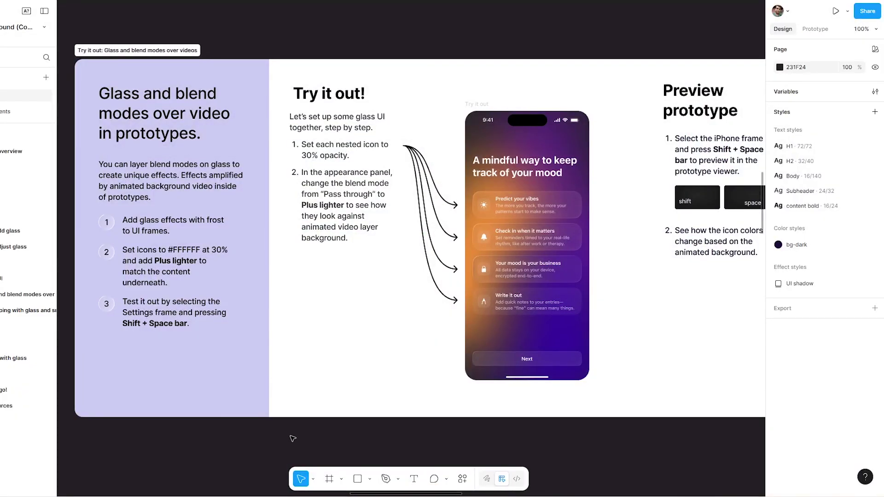
Select the sun, bell, lock and pencil icons in the mood app's four feature cards
left_click_drag(472, 366, 390, 364)
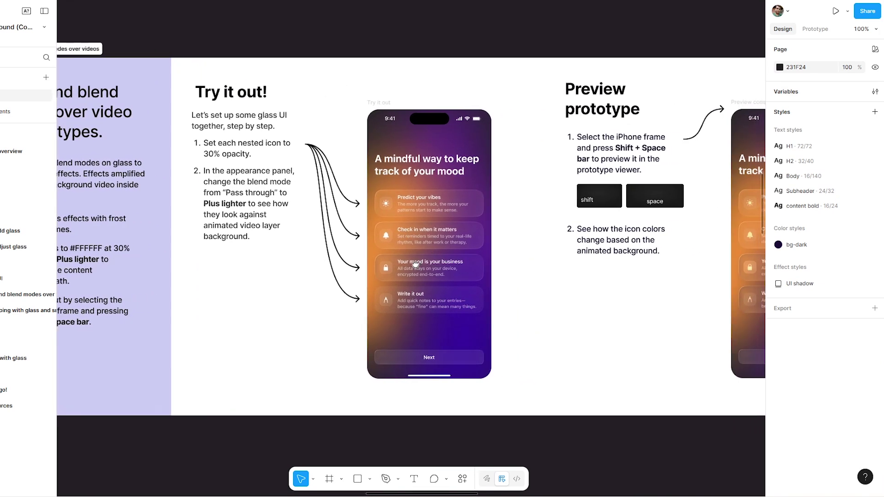
left_click_drag(434, 267, 318, 267)
scroll(283, 224, "up", 5)
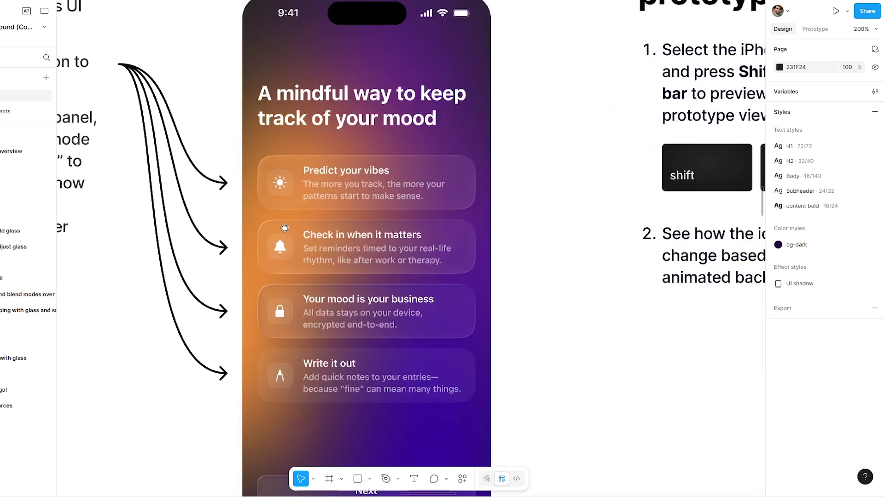
left_click(280, 184, "ctrl")
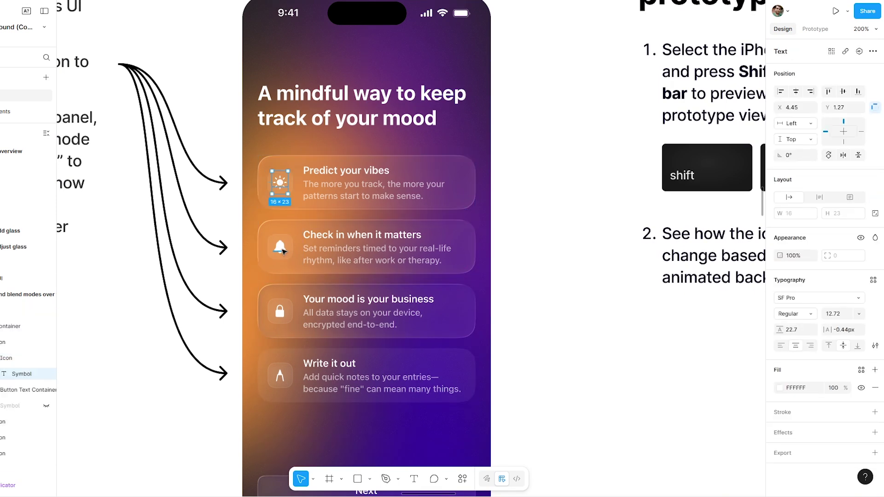
left_click(281, 248, "ctrl+shift")
left_click(280, 311, "ctrl+shift")
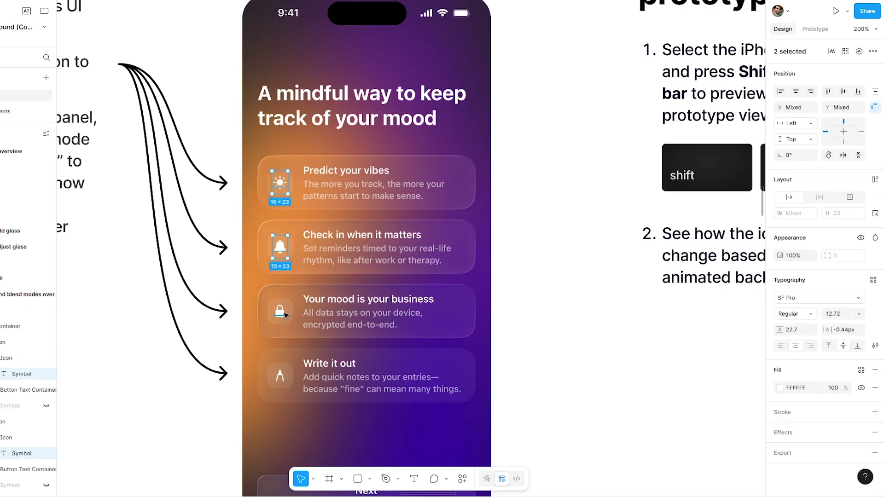
left_click(282, 380, "ctrl+shift")
Give the selected icons 30% fill opacity and the Plus lighter blend mode
left_click(836, 391)
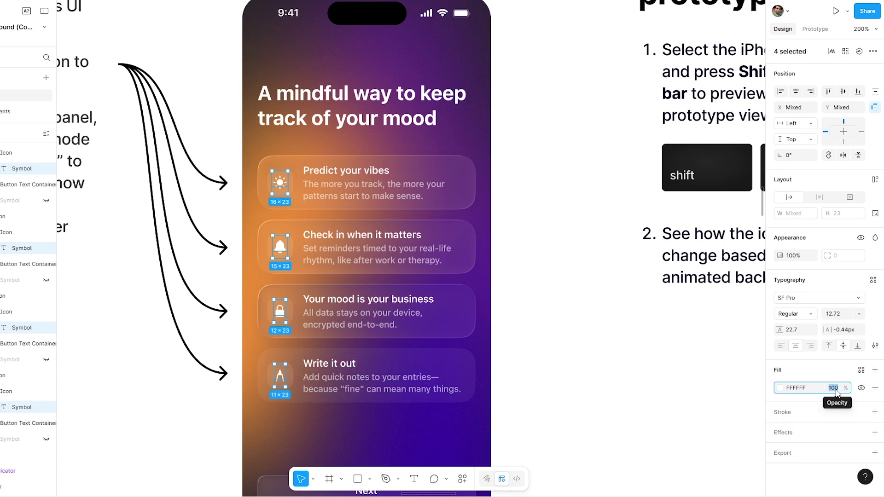
type("30")
key("Return")
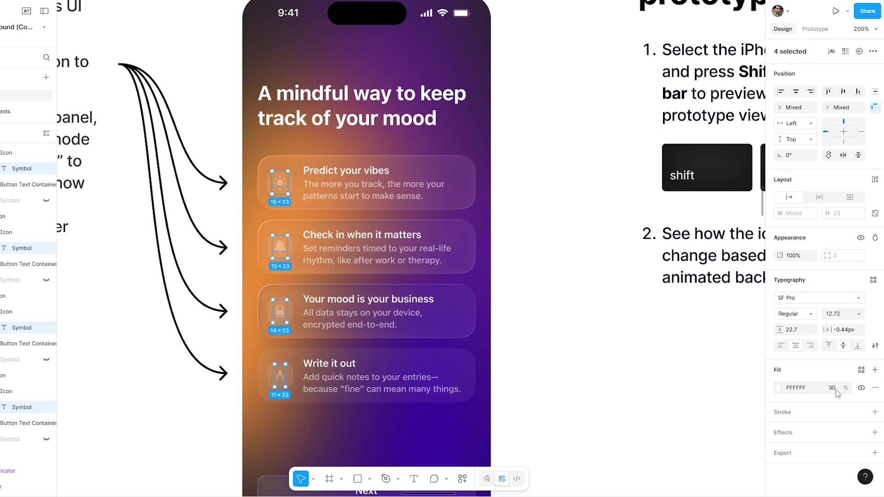
left_click(876, 238)
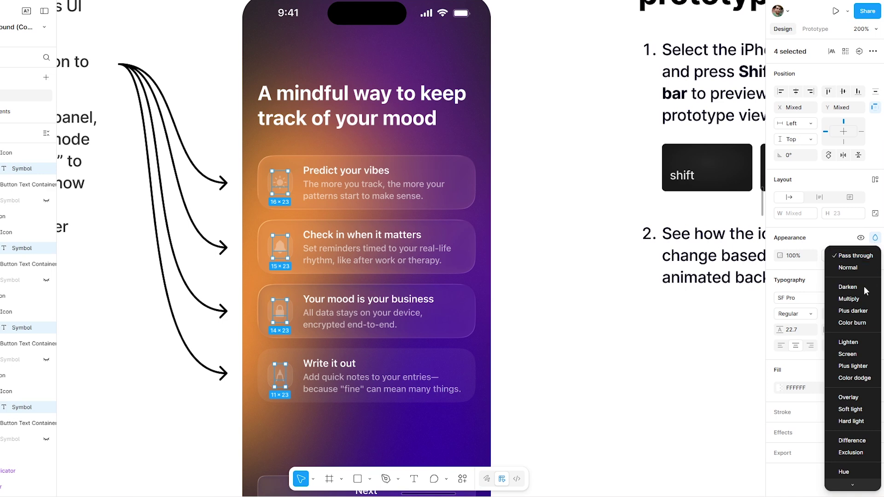
left_click(857, 367)
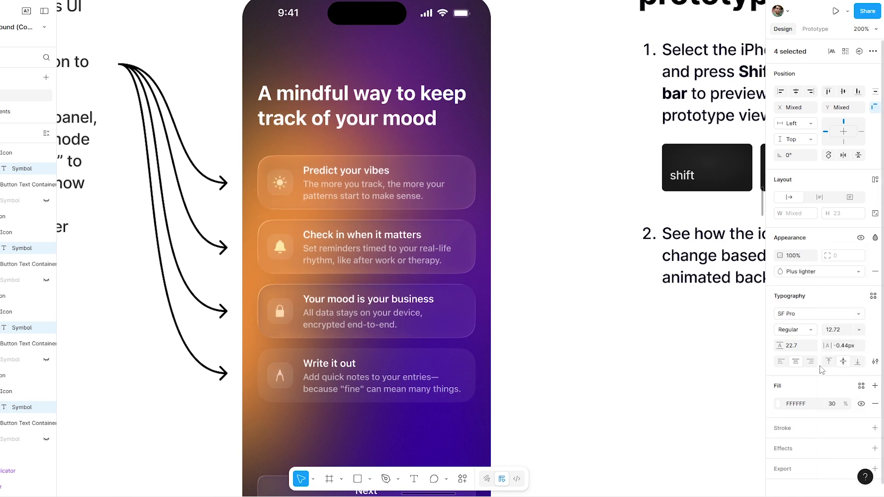
left_click(659, 382)
Preview the Try it out phone frame as a prototype in the viewer window
key("shift+0")
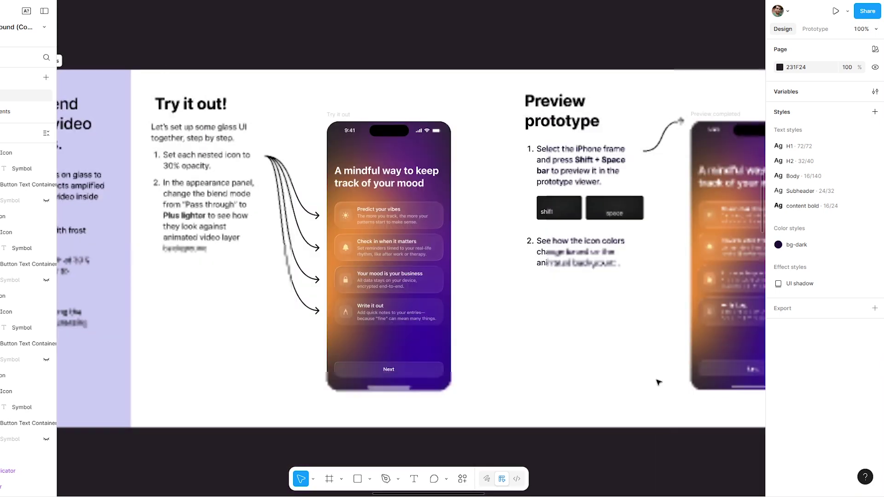
left_click_drag(513, 368, 368, 378)
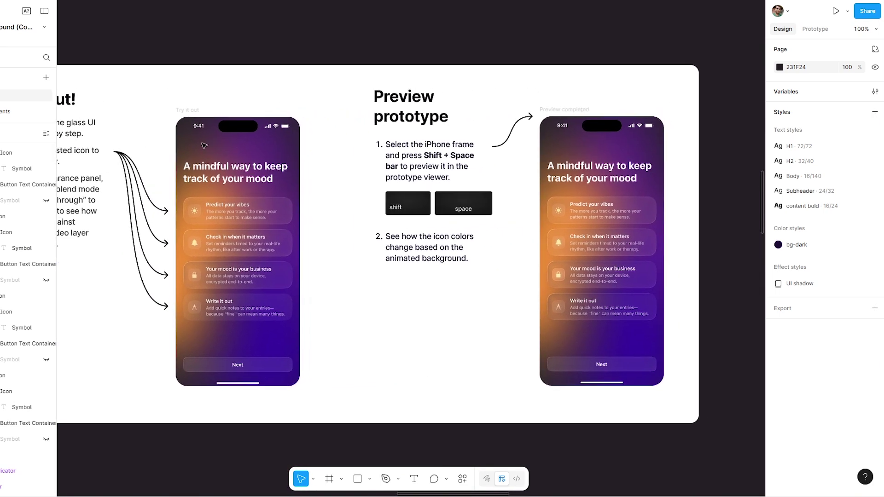
left_click(193, 111)
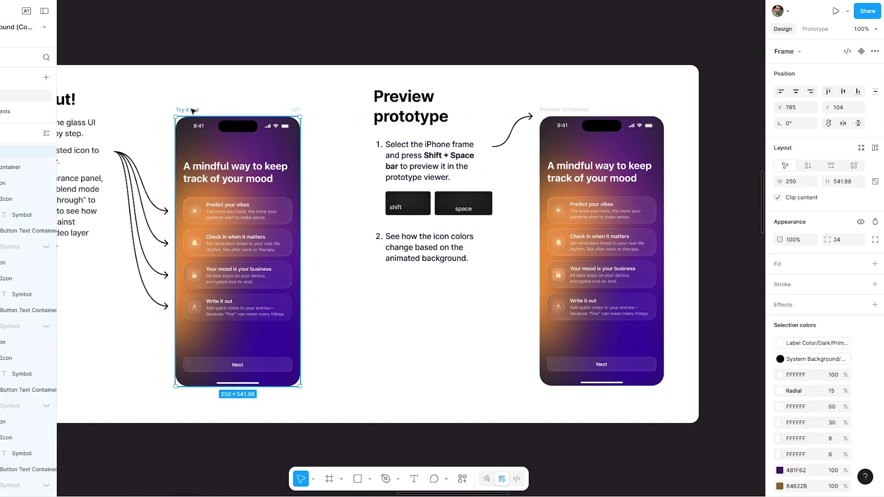
key("shift+space")
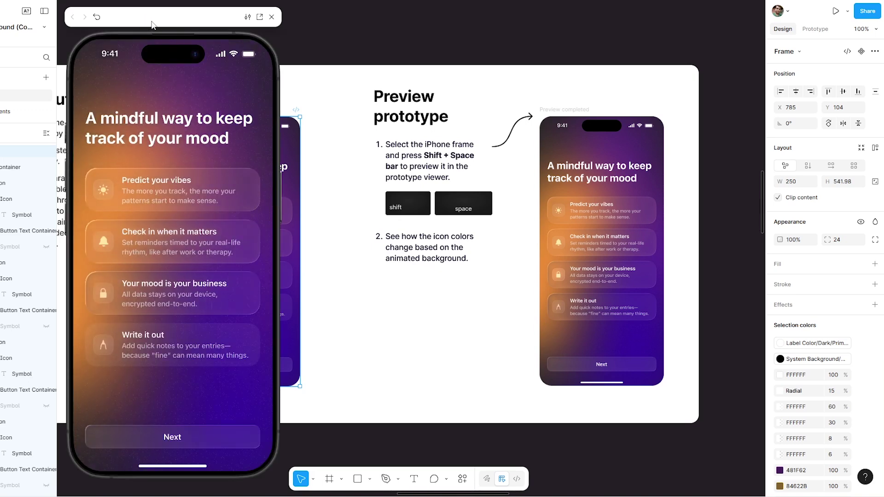
left_click_drag(154, 24, 397, 14)
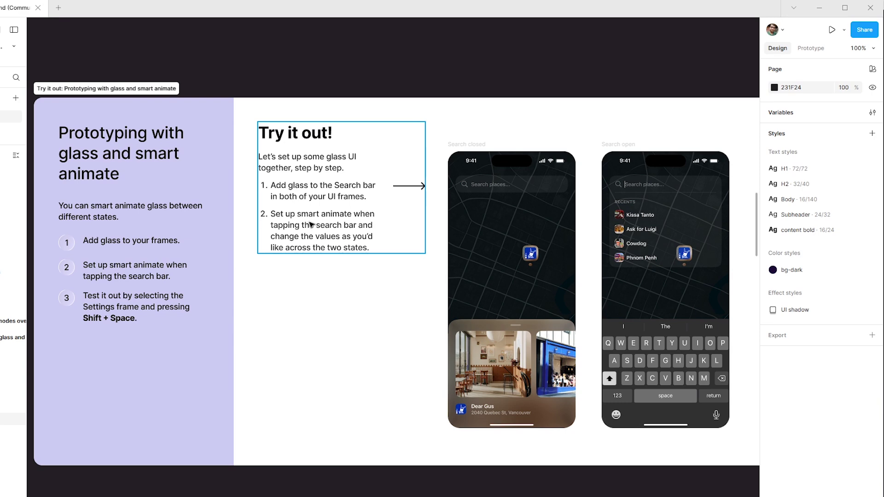
Select the Search closed frame and bring up its prototype properties
left_click(327, 290)
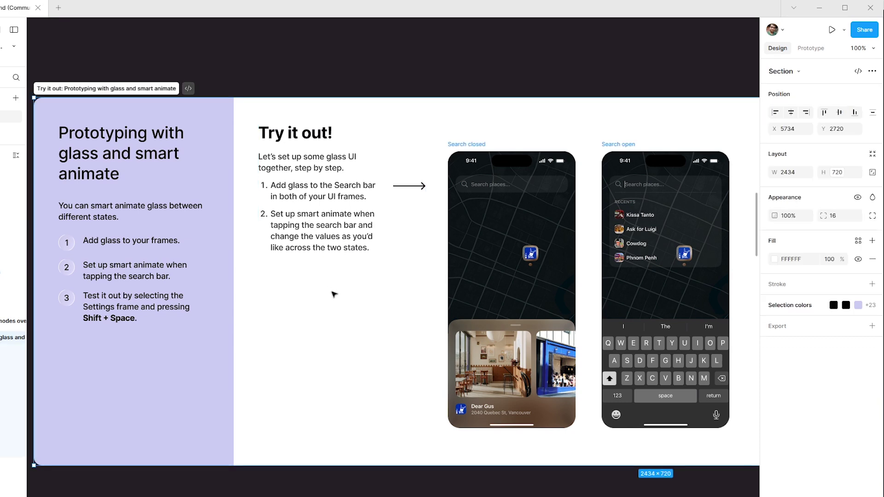
left_click(444, 88)
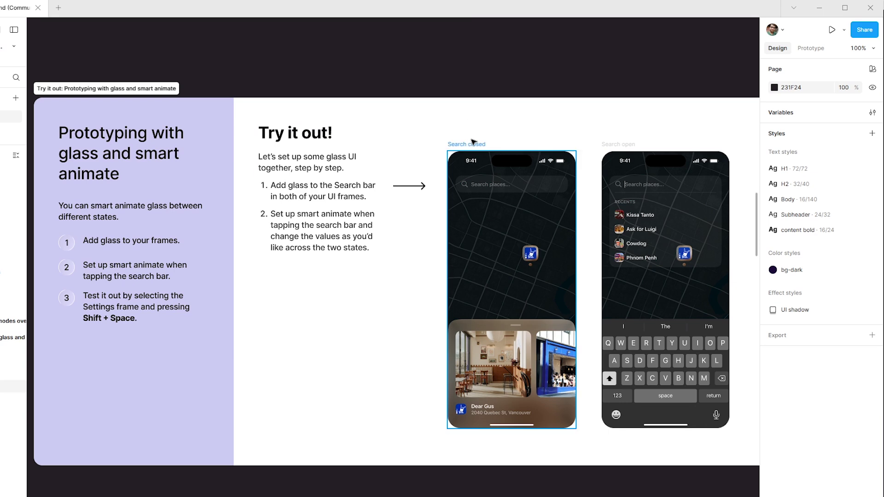
left_click(474, 143)
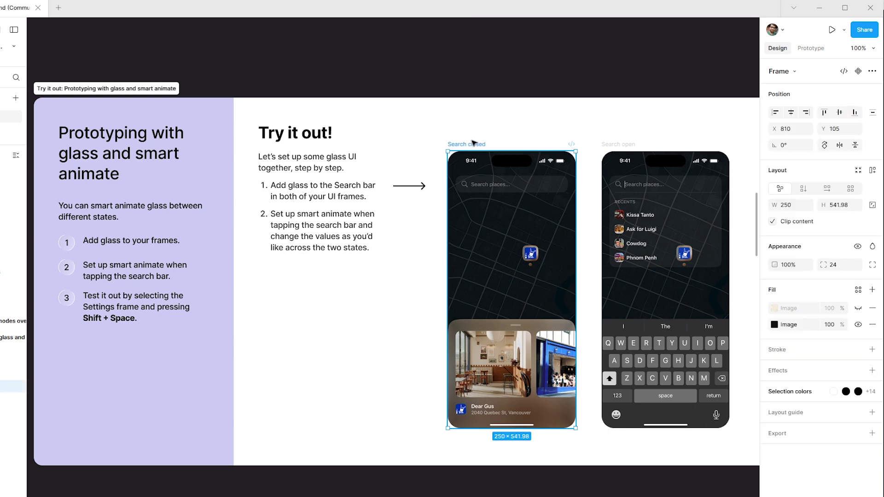
left_click(819, 49)
left_click(831, 158)
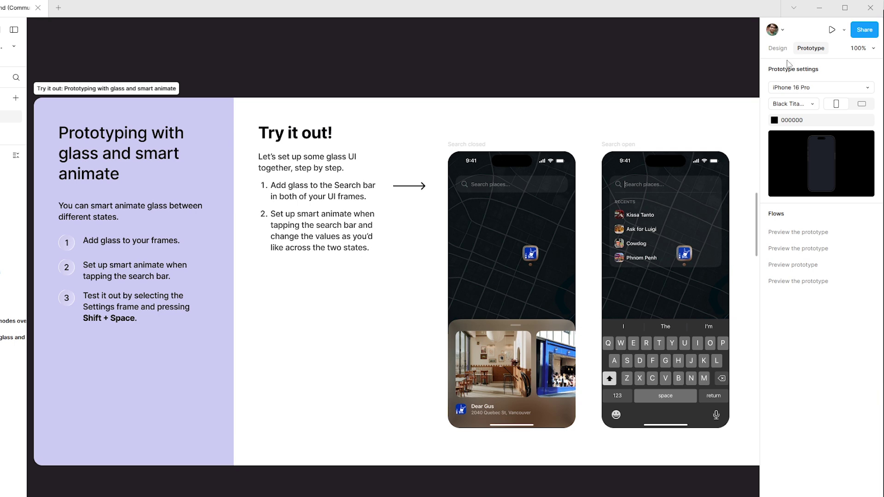
left_click(778, 48)
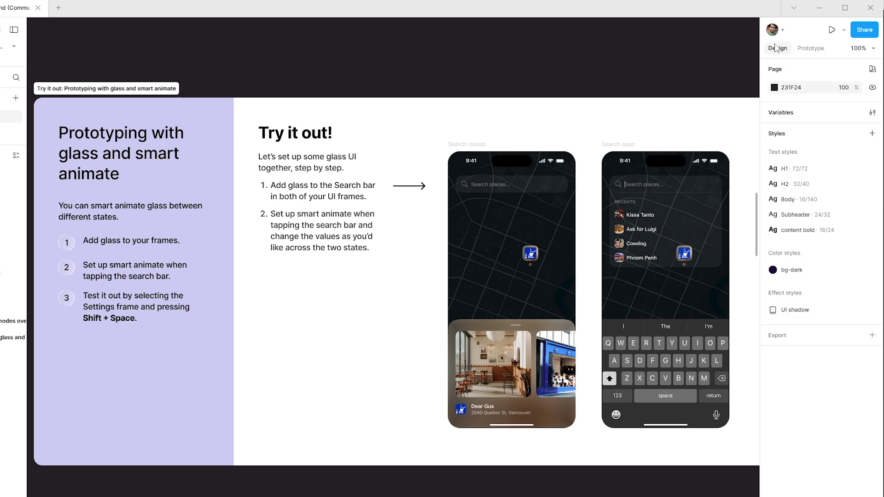
left_click(478, 145)
left_click(807, 50)
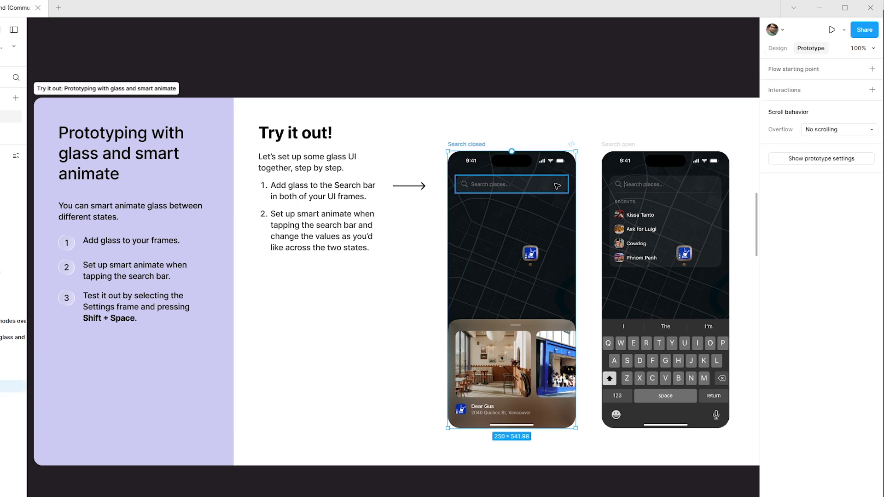
Connect Search closed to Search open using Smart animate, Slow curve, 400ms duration
left_click_drag(576, 290, 532, 192)
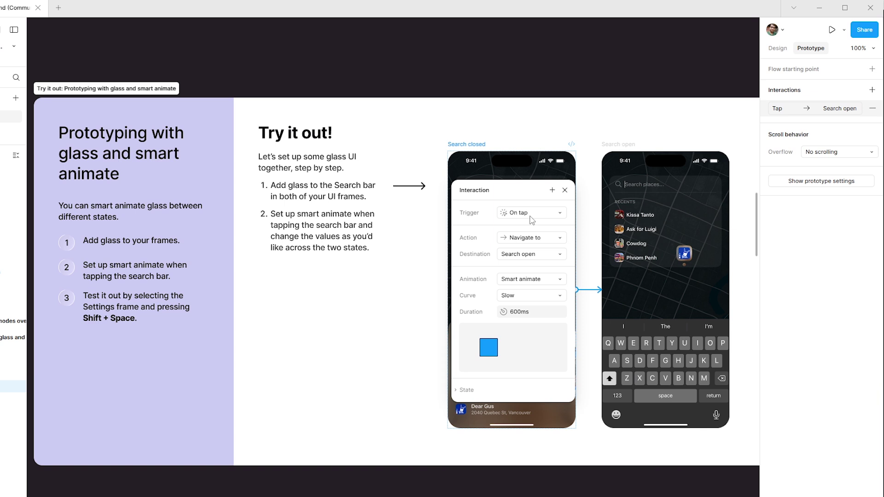
left_click(531, 280)
left_click(530, 279)
left_click(528, 297)
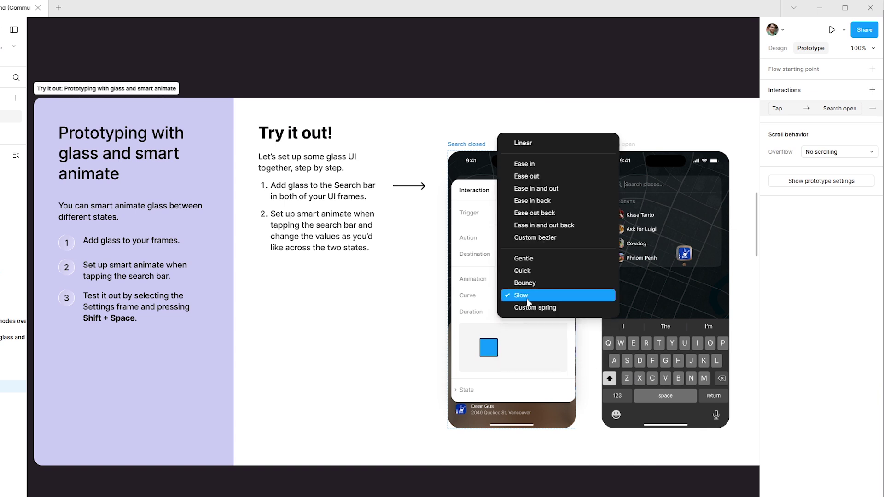
left_click(528, 297)
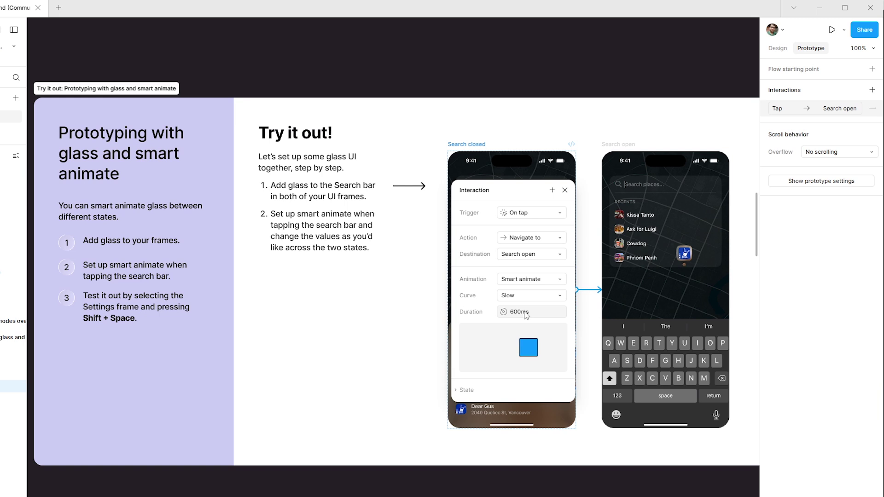
left_click(525, 313)
type("4")
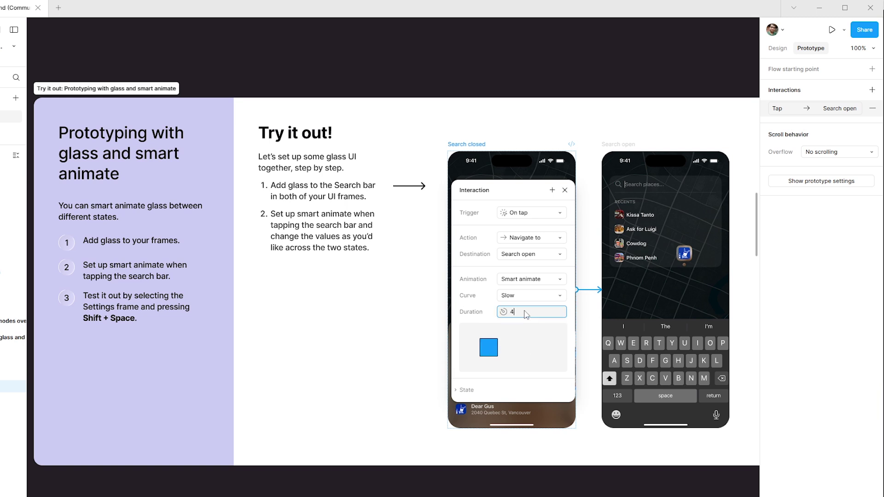
type("00")
key("Return")
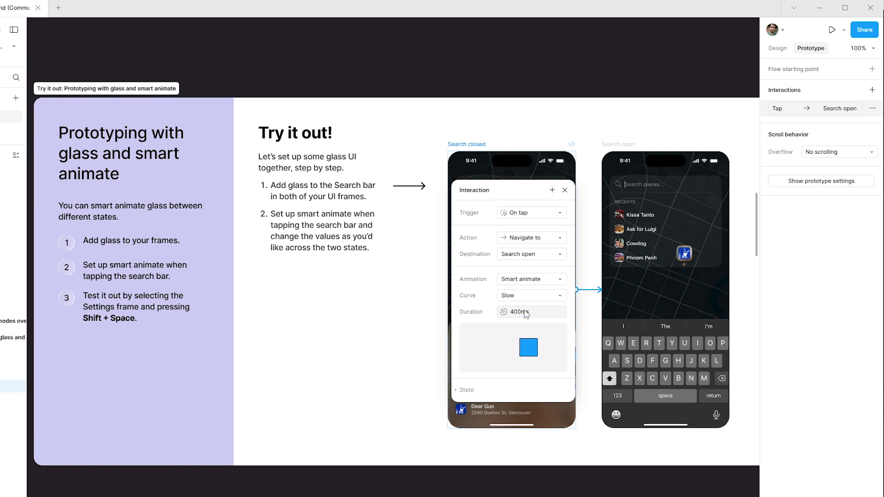
left_click(564, 190)
left_click(655, 164)
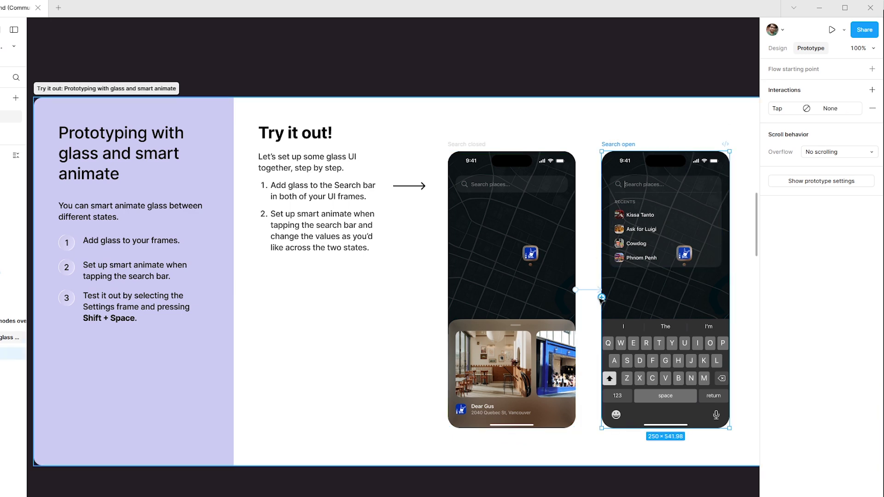
Link Search open back to Search closed with Smart animate and the Slow curve at 600ms
left_click_drag(544, 326, 546, 325)
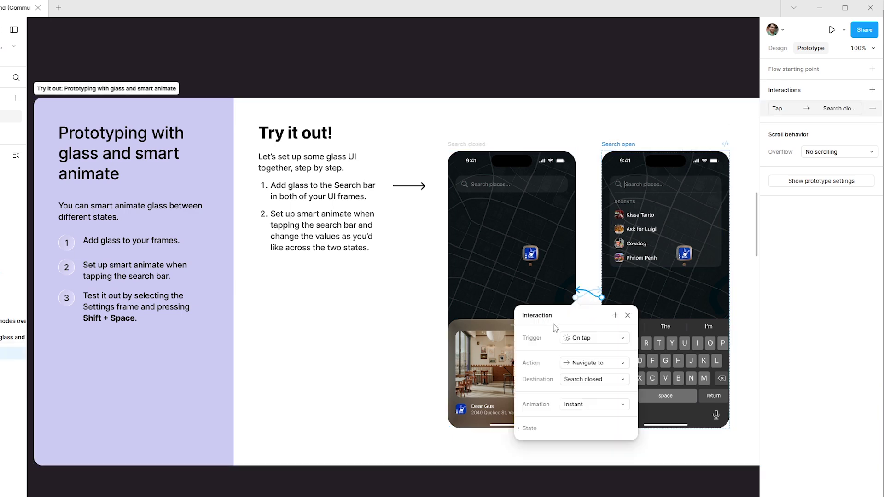
left_click(581, 406)
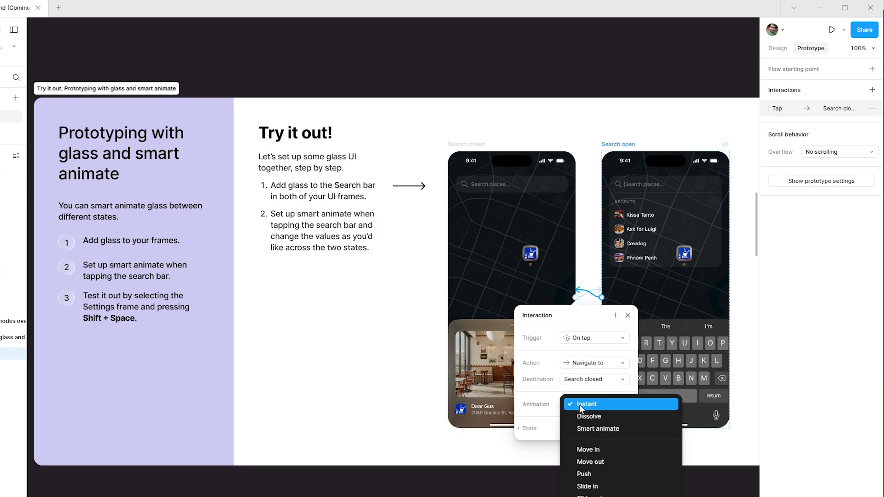
left_click(588, 429)
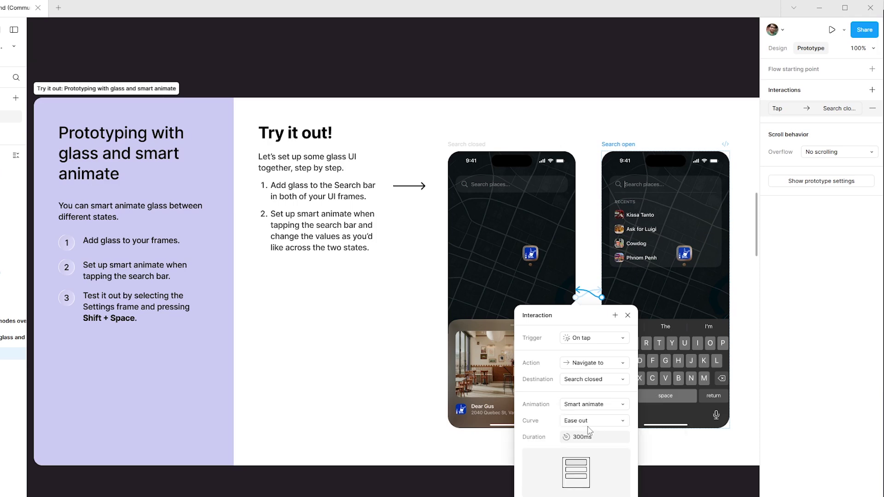
left_click_drag(566, 322, 499, 187)
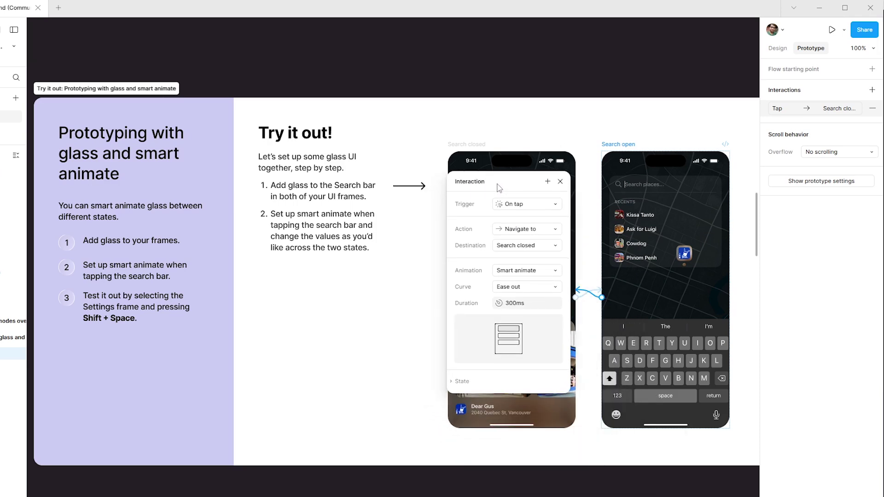
left_click(529, 292)
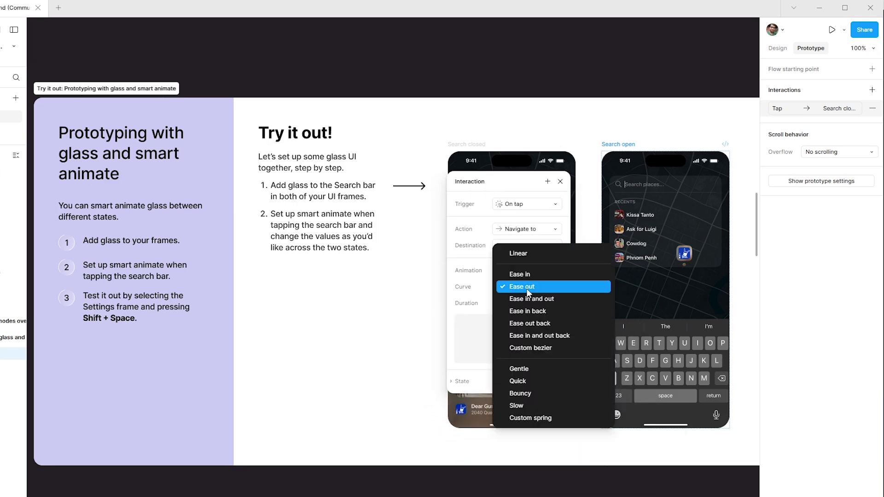
left_click(543, 403)
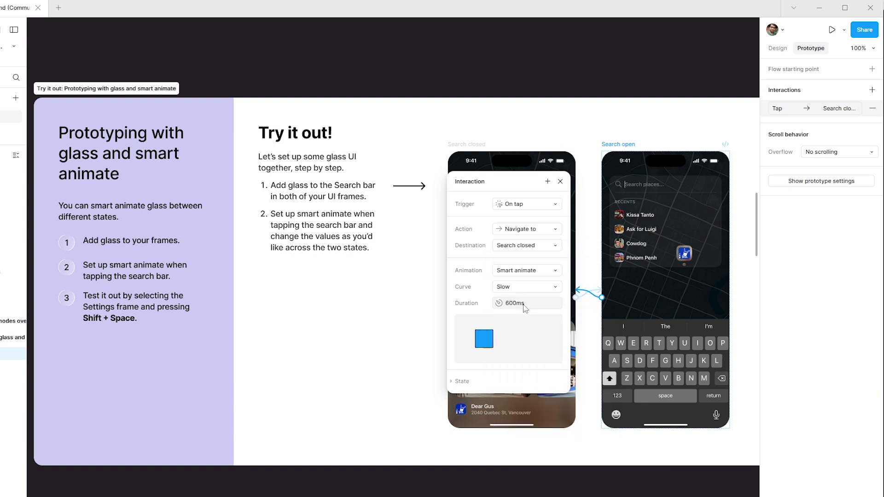
left_click(560, 182)
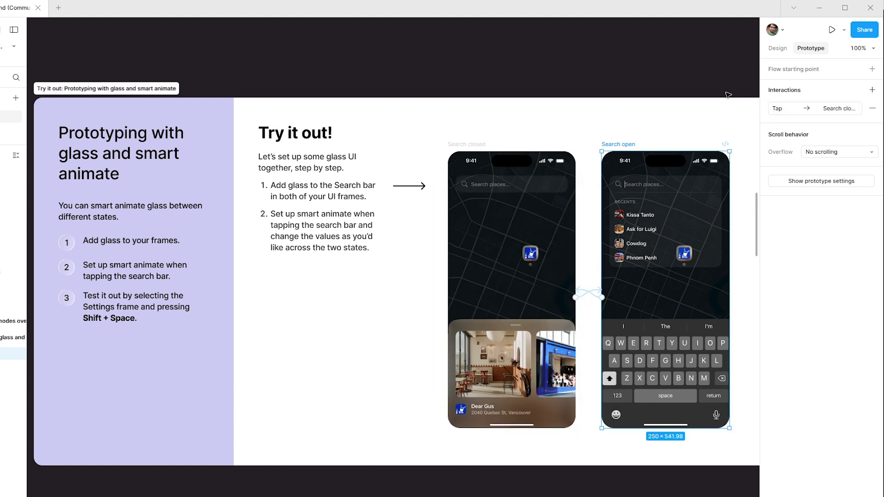
Preview from Search closed and toggle the search bar open and closed twice
left_click(778, 48)
left_click(479, 144)
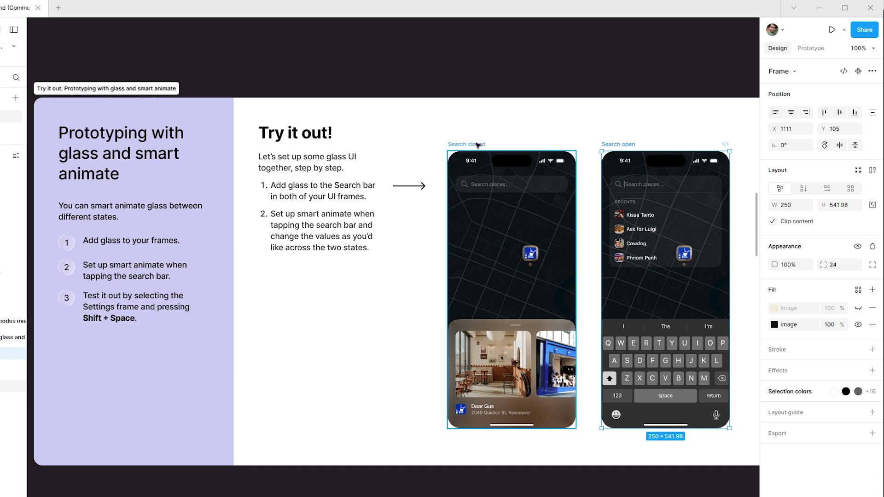
key("shift+space")
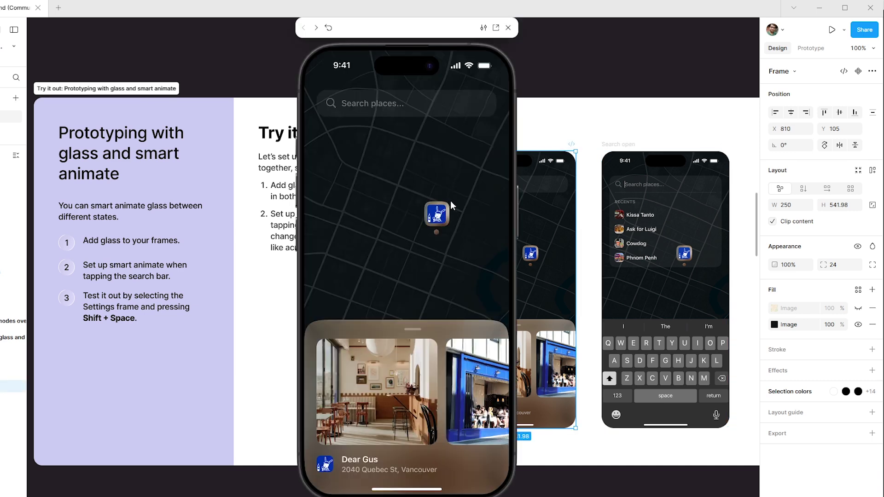
left_click(453, 205)
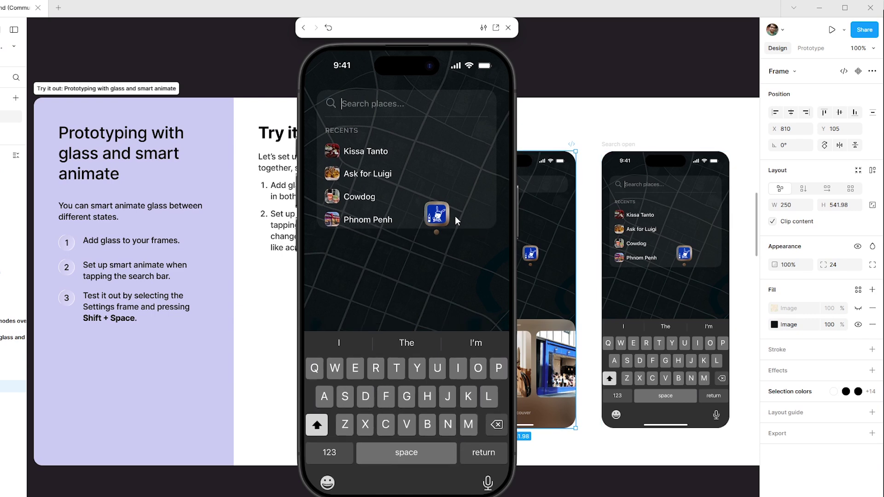
left_click(456, 217)
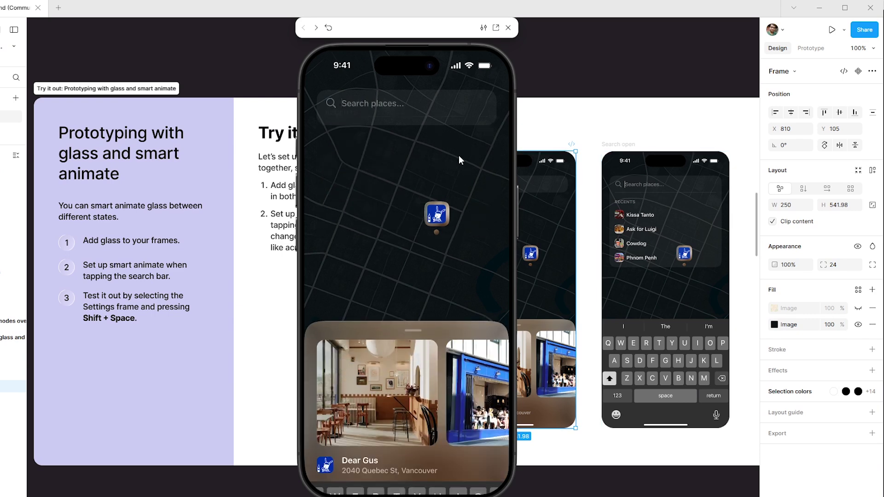
left_click(438, 106)
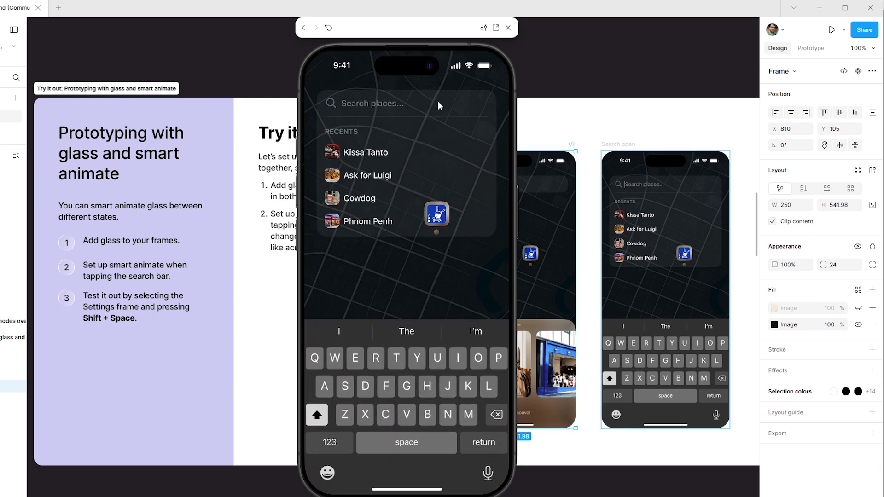
left_click(438, 106)
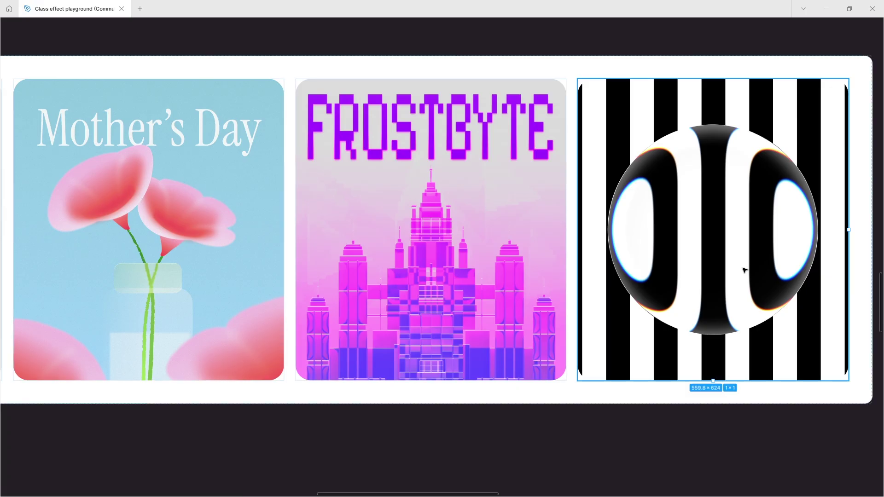
Drag the glass ellipse left across the black-and-white stripes to watch them bend
left_click(742, 267)
left_click_drag(742, 266, 113, 244)
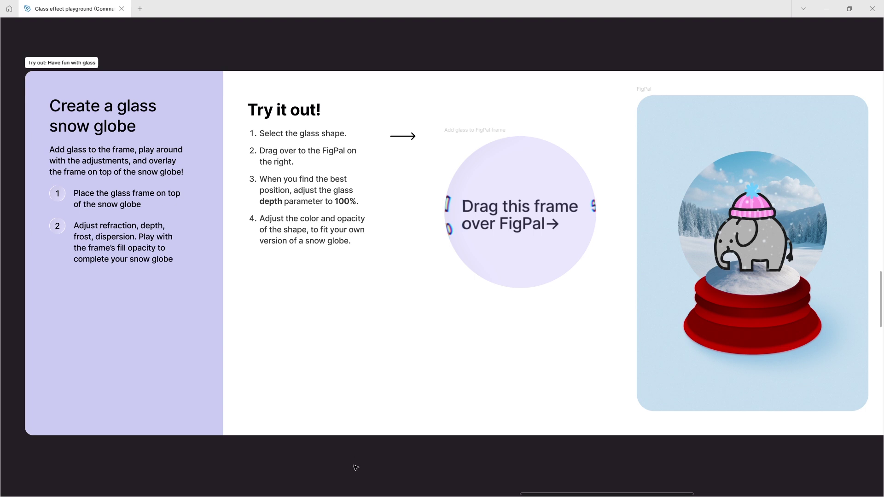
Move the Add glass to FigPal frame over the FigPal snow globe
left_click(479, 130)
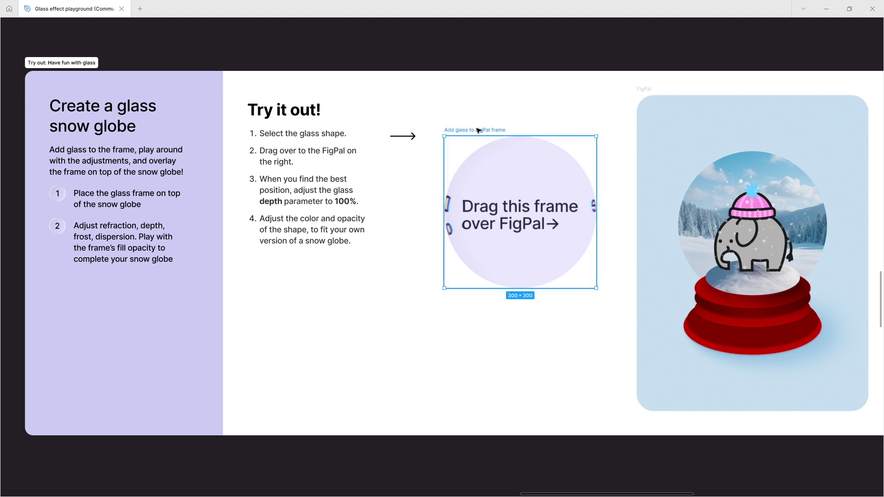
left_click_drag(478, 131, 710, 157)
key("ctrl+backslash")
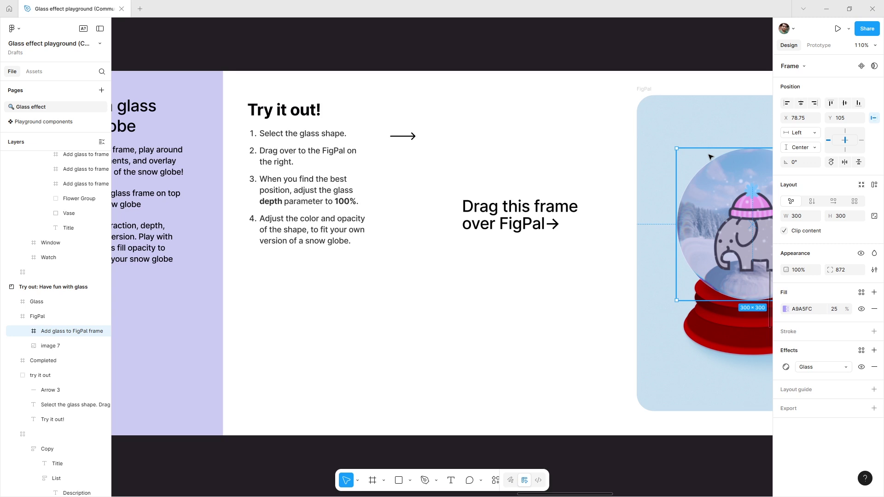
left_click_drag(675, 62, 538, 59)
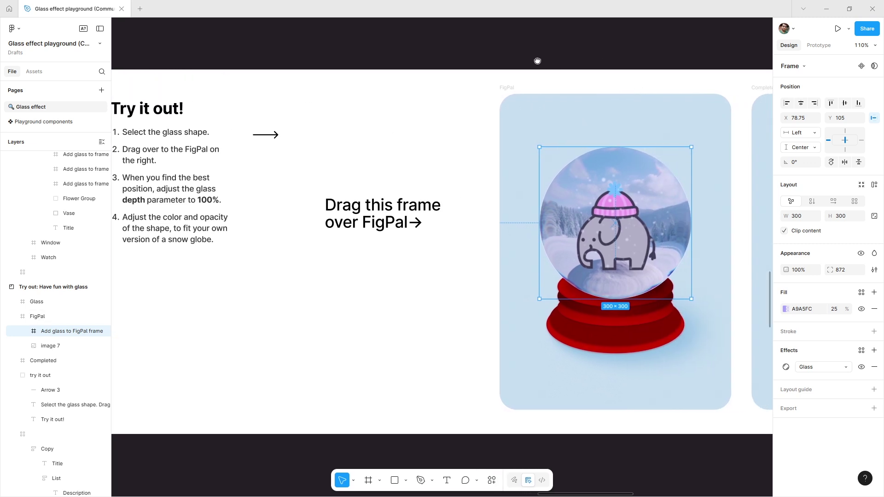
Raise the snow globe glass effect's Depth to 100
left_click(786, 367)
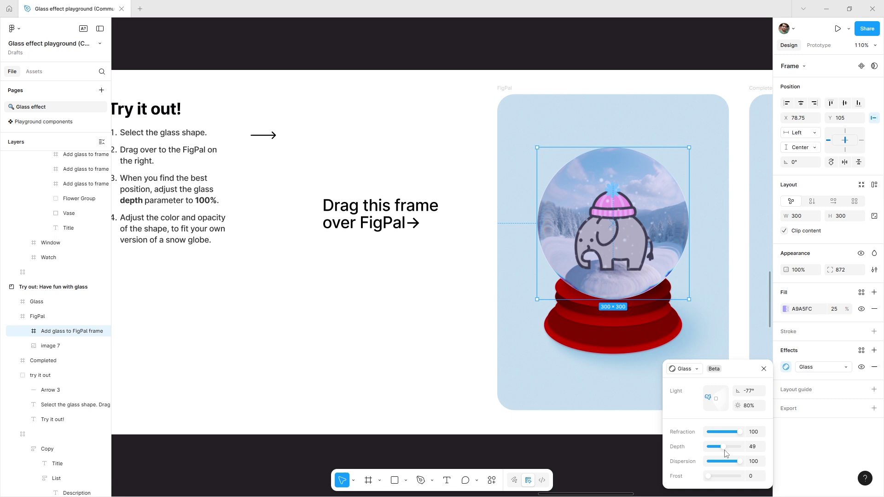
left_click_drag(725, 451, 747, 452)
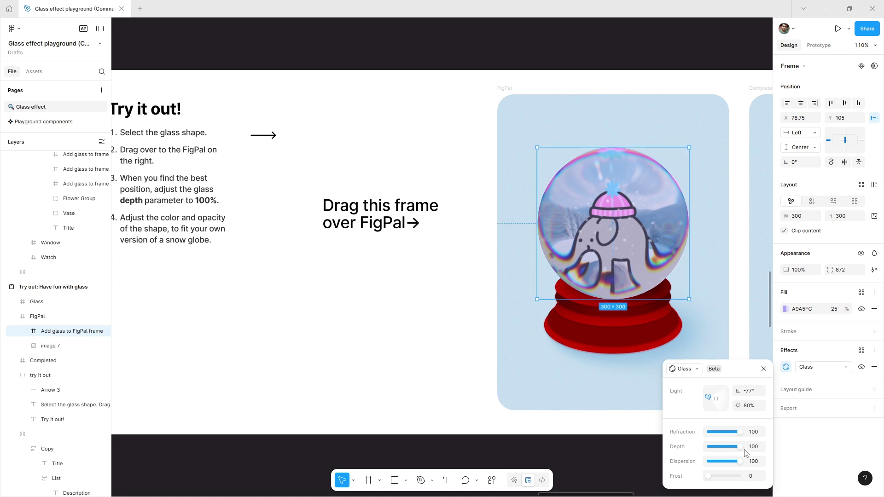
left_click(764, 369)
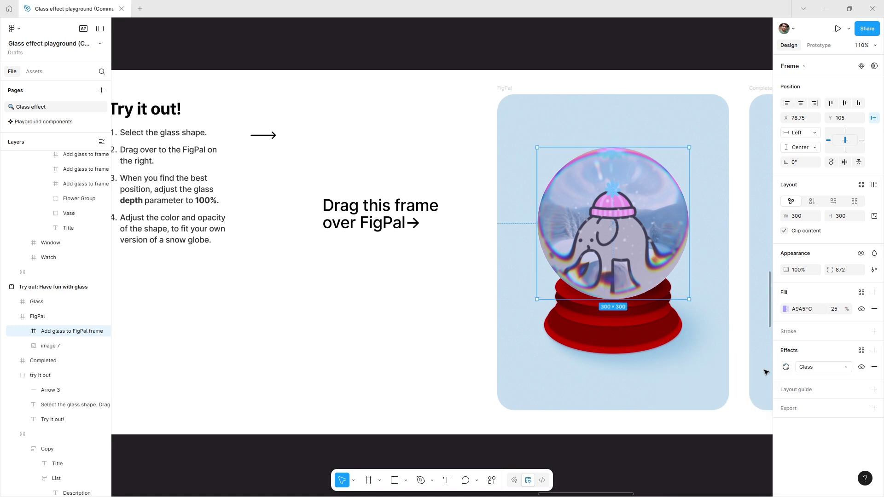
left_click(692, 451)
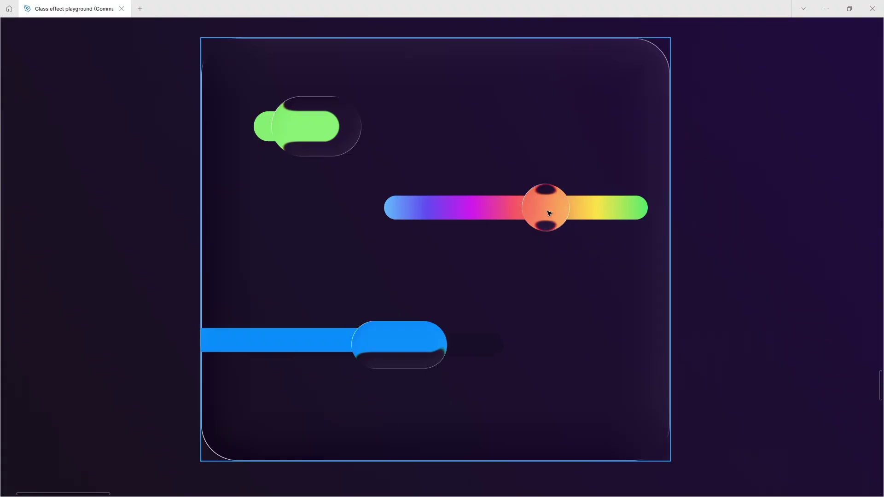
Select the orange circle knob, stretch the blue pill left along its track, and select the green pill
left_click(549, 213)
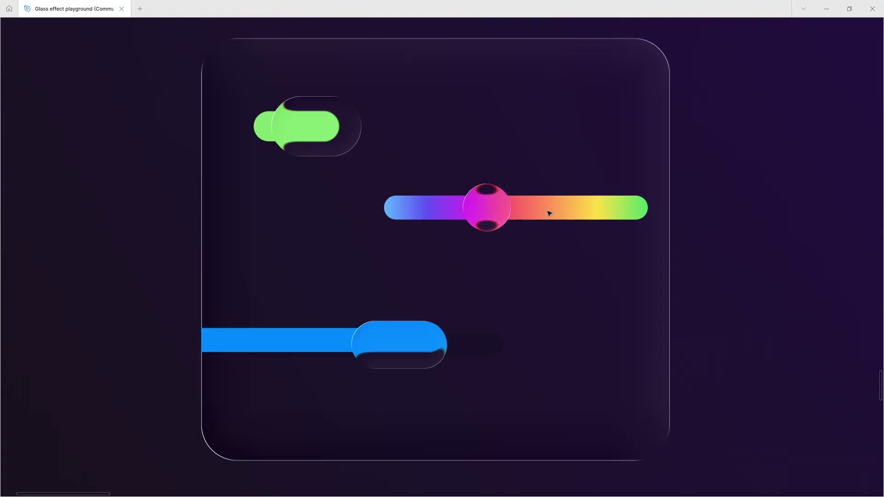
left_click(418, 352)
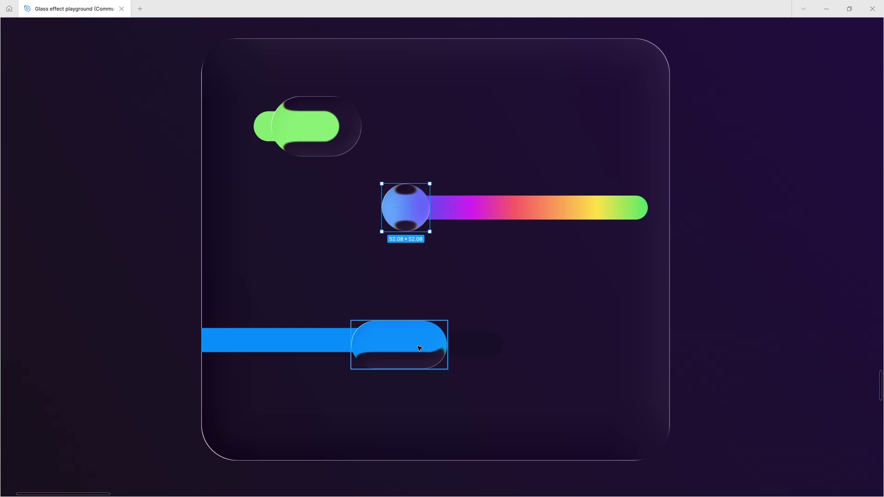
left_click_drag(354, 345, 220, 340)
left_click(315, 133)
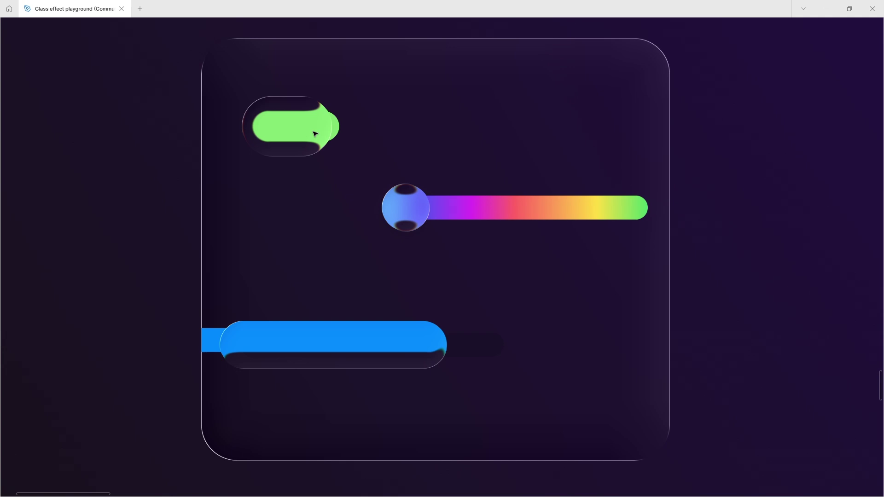
left_click(399, 118)
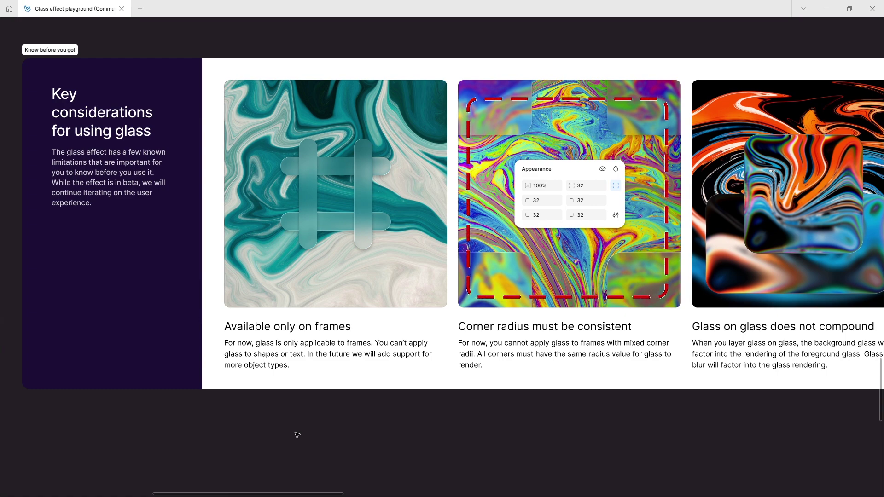
Pan right through the Key considerations cards to the final card on beta performance
scroll(414, 427, "right", 4)
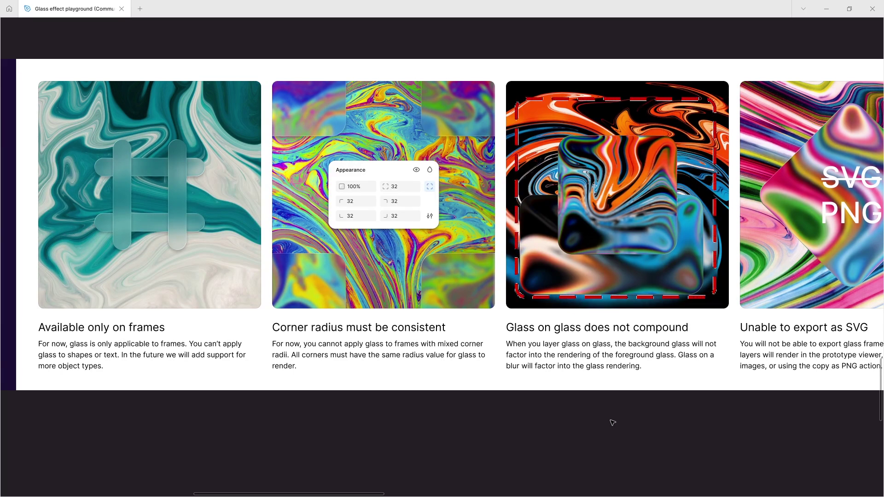
scroll(613, 423, "right", 5)
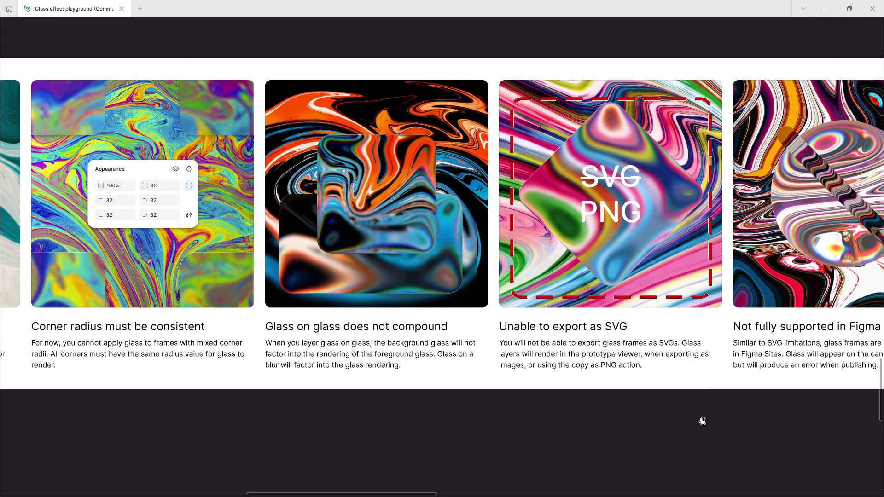
left_click_drag(703, 421, 395, 410)
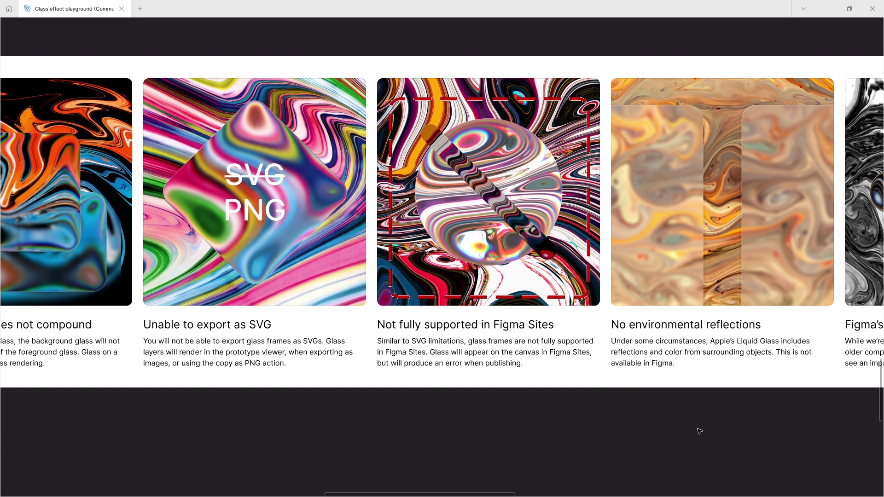
left_click_drag(699, 431, 476, 431)
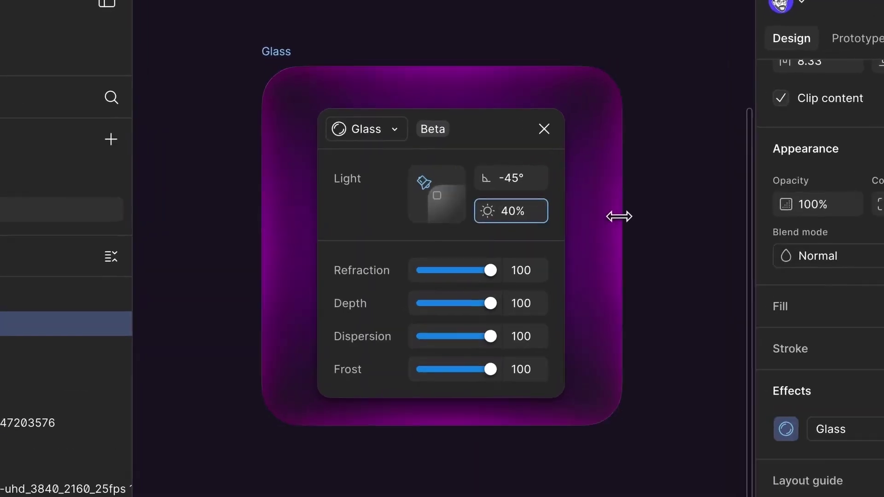
Set the glass light intensity to 100% and rotate the light angle to -19°
type("100")
key("Return")
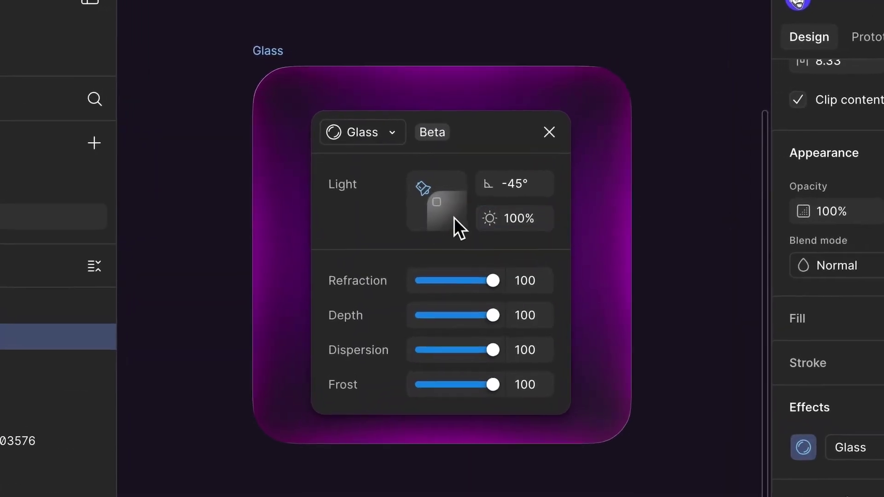
left_click_drag(452, 210, 428, 217)
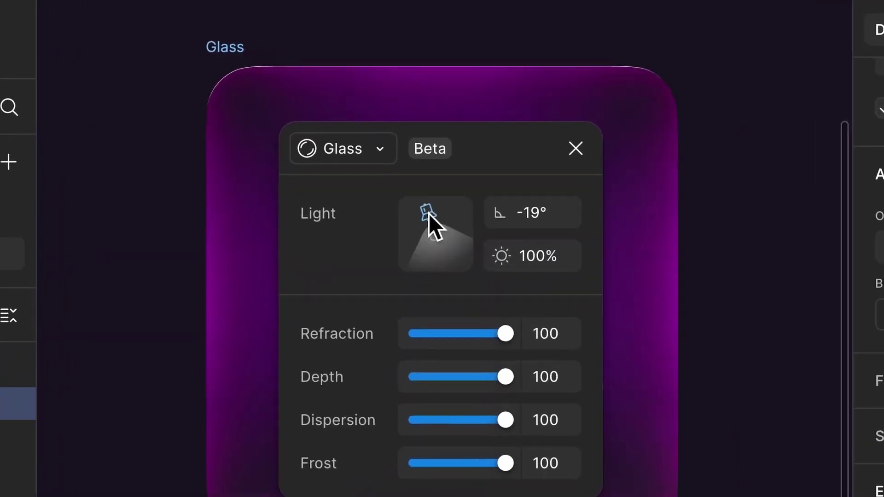